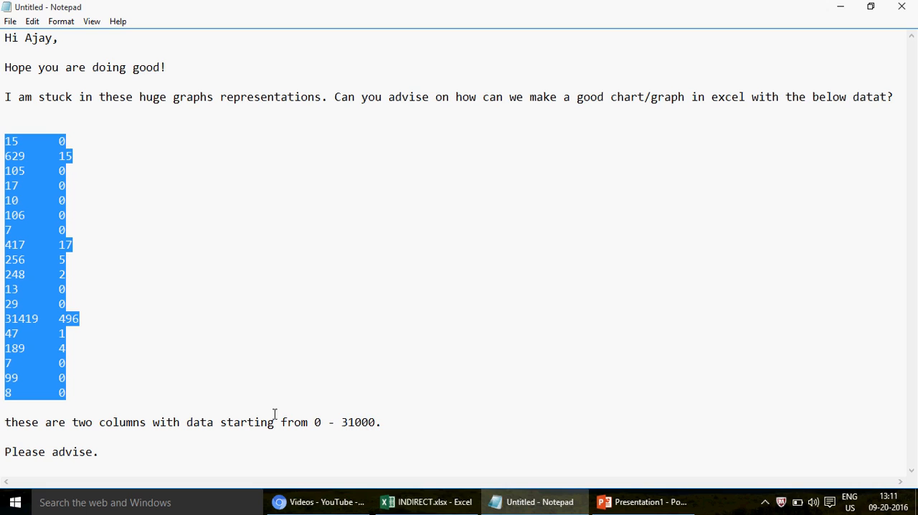
Switch to Excel and paste the copied two-column data into Sheet3 starting at cell B2.
click(453, 507)
click(79, 167)
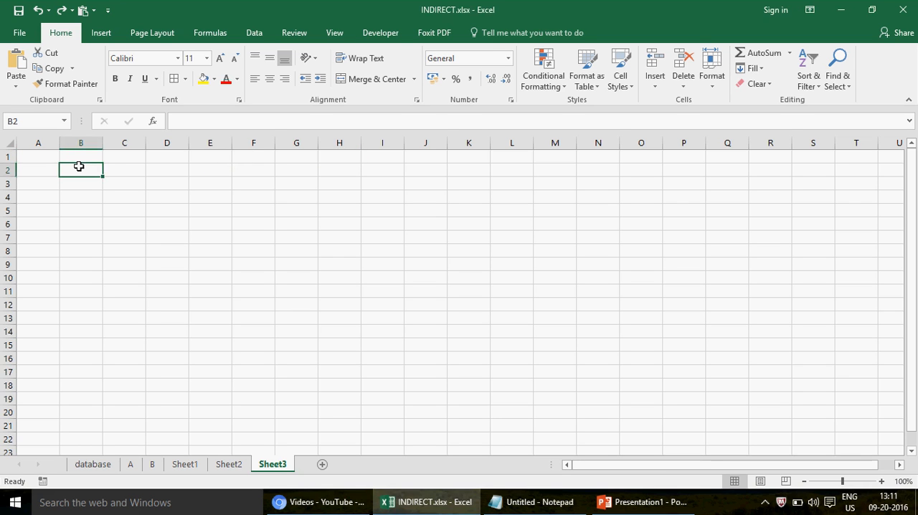
key(ctrl+v)
click(44, 168)
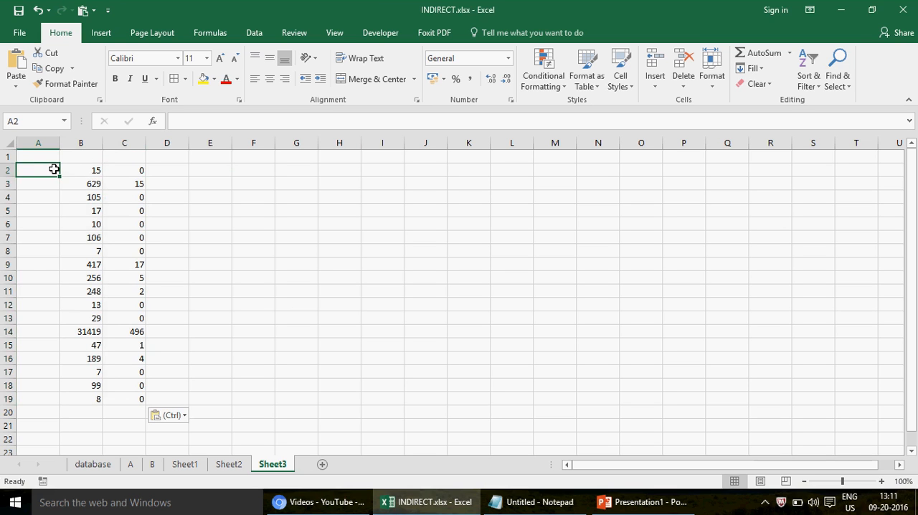
Enter the headers SALES1 in cell B1 and SALES2 in cell C1 above the pasted data.
click(89, 159)
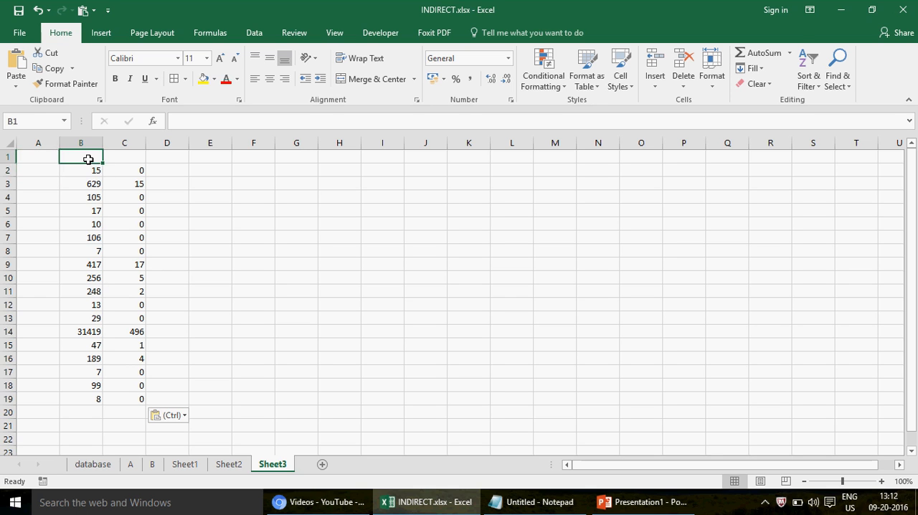
text(SALES1)
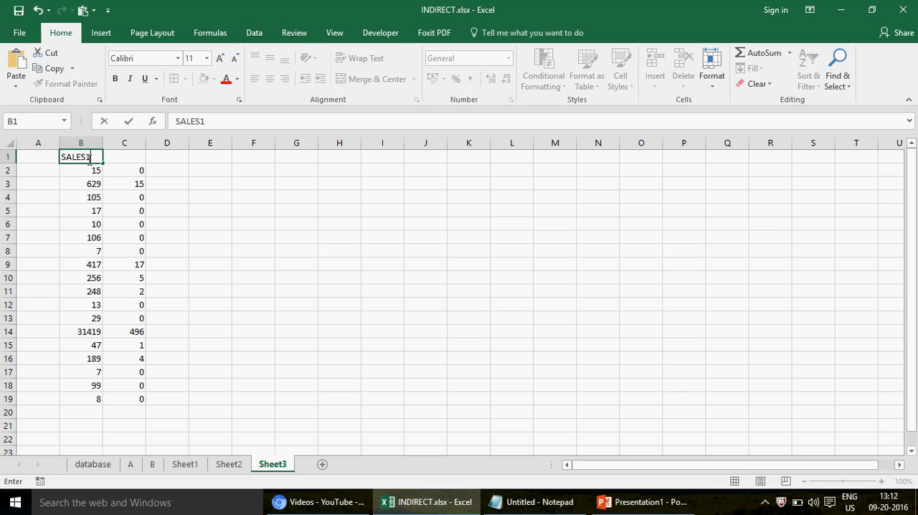
key(Tab)
text(SALES)
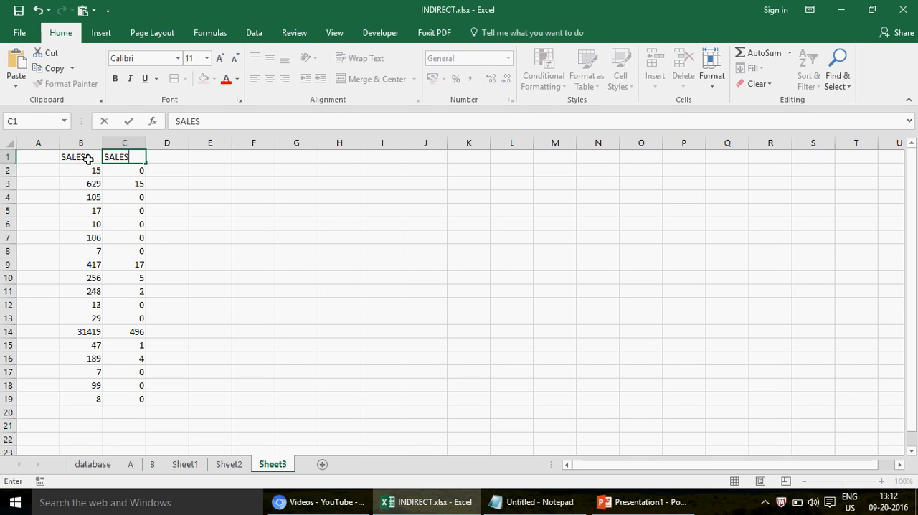
text(2)
key(Return)
key(Left)
key(Left)
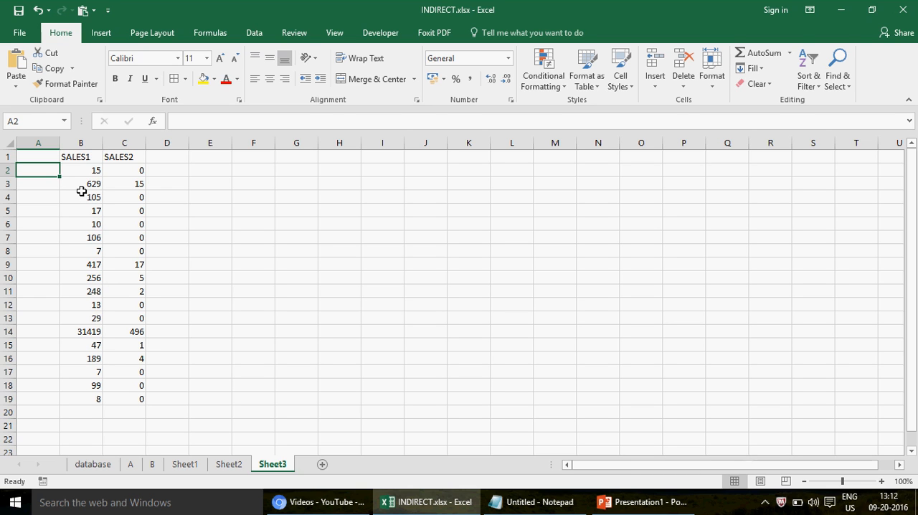
Enter the item labels A in cell A2 and C in cell A3.
text(A)
key(Return)
text(C)
key(Return)
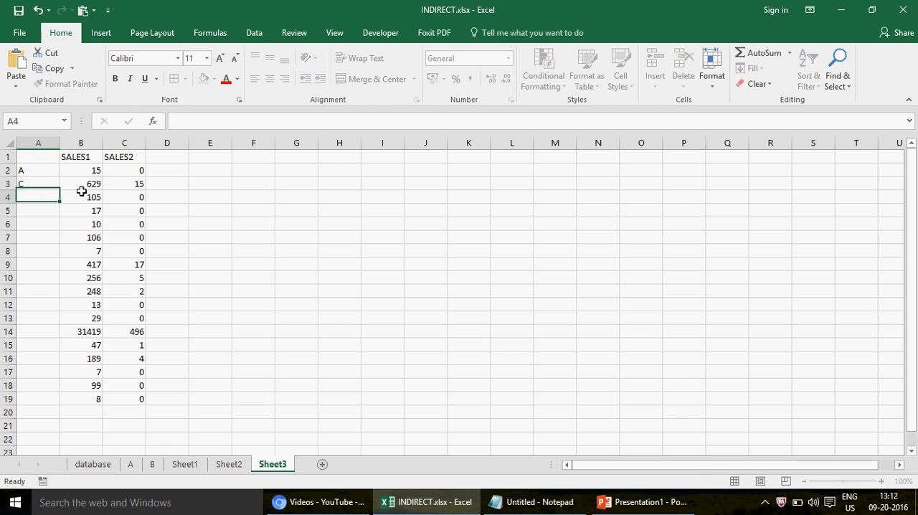
Open the "Fwd: Need help in EXCEL" email in Yahoo Mail to check the item labels, then return to the INDIRECT.xlsx workbook.
click(431, 506)
click(348, 505)
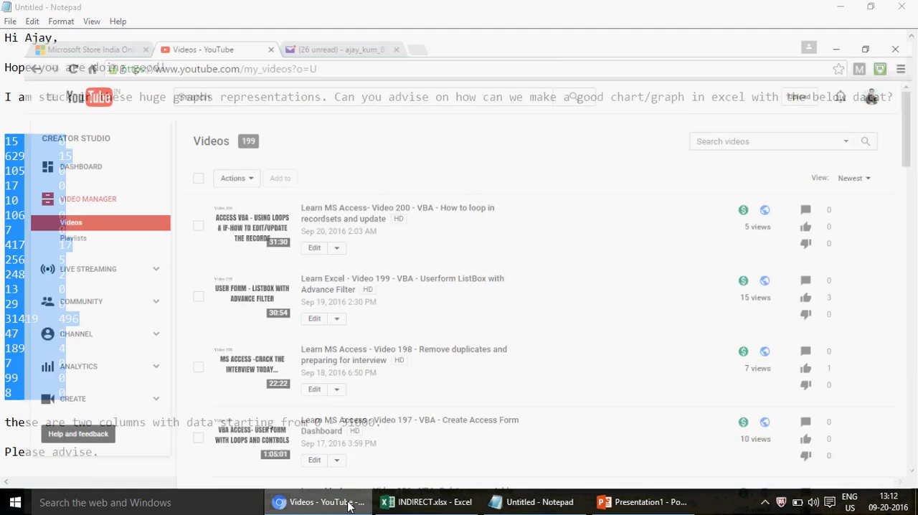
click(329, 11)
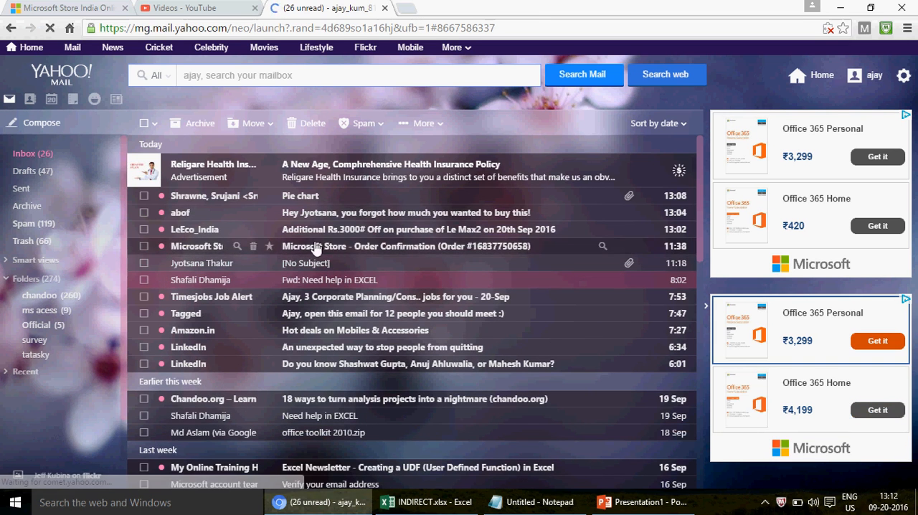
click(319, 281)
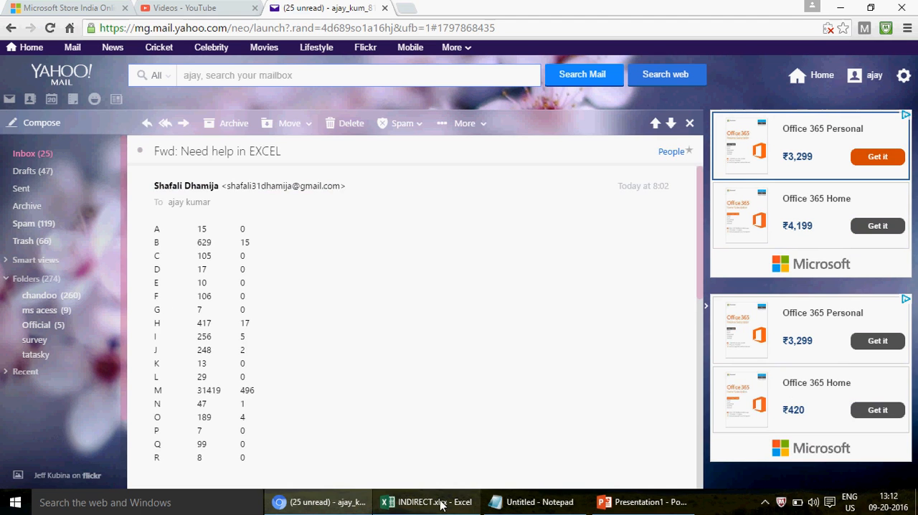
click(618, 503)
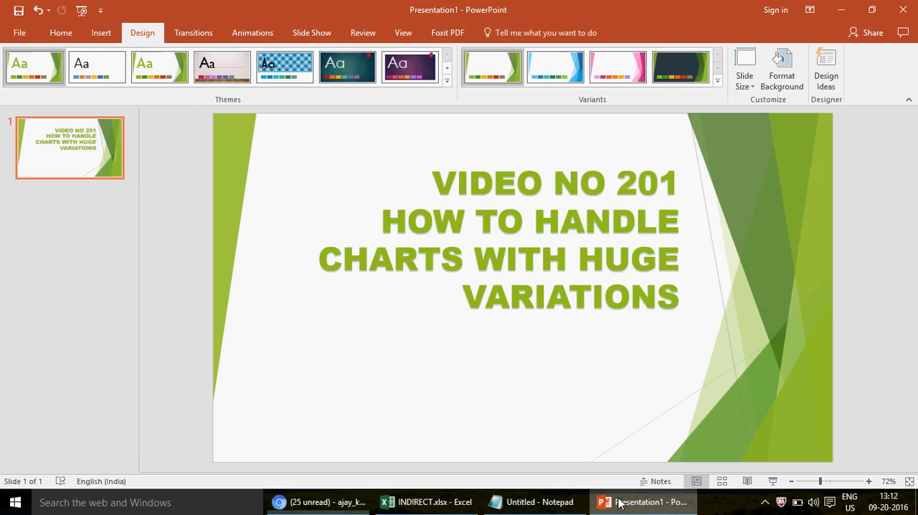
click(453, 505)
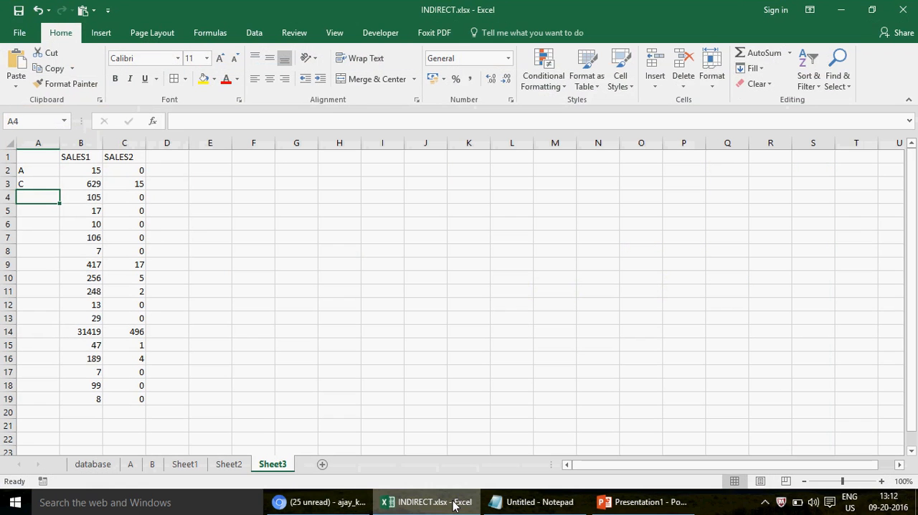
Replace the label in cell A3 with B and fill it down through A19.
click(43, 180)
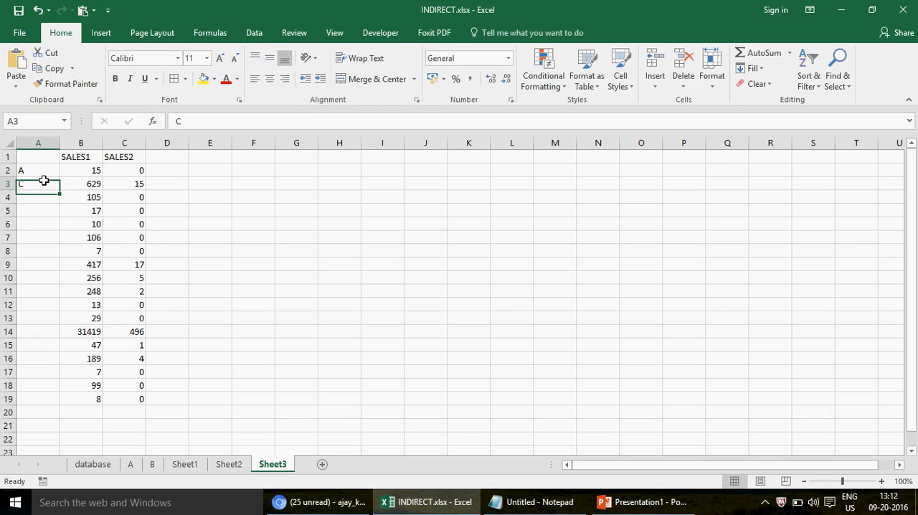
text(B)
key(Return)
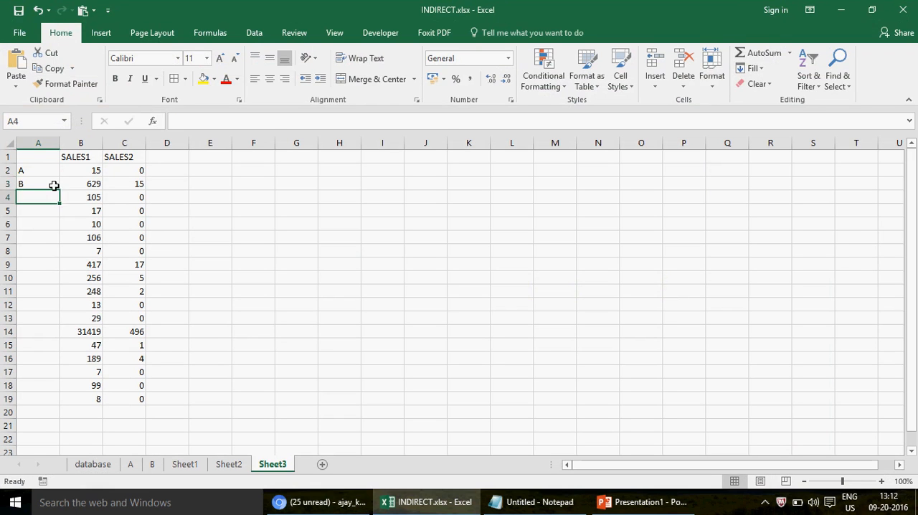
click(54, 185)
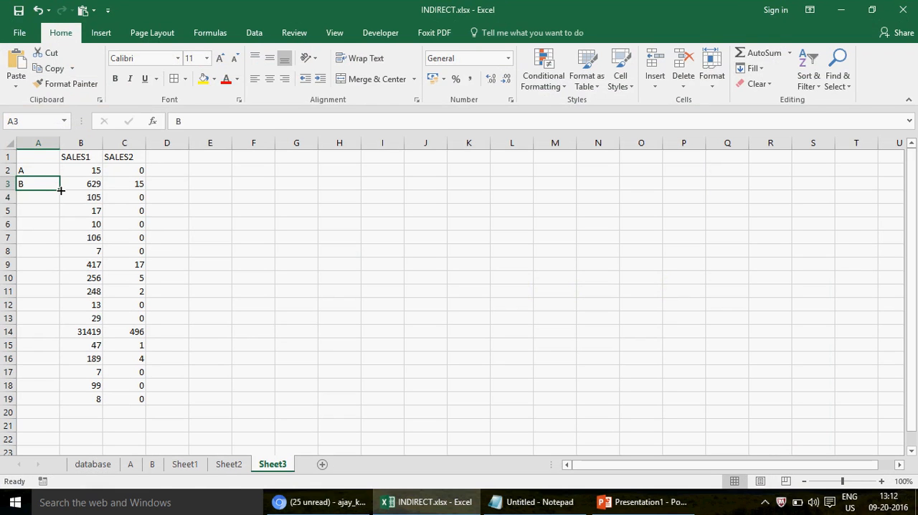
drag(61, 190, 52, 406)
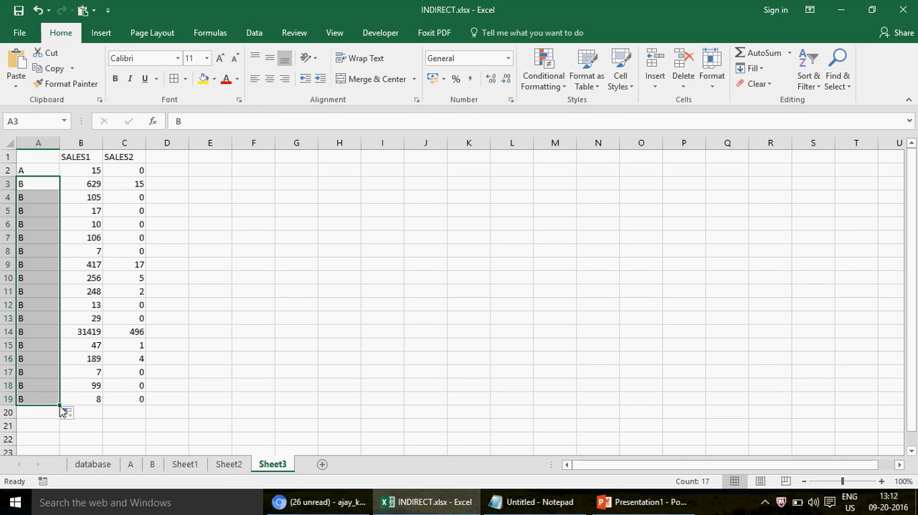
click(39, 201)
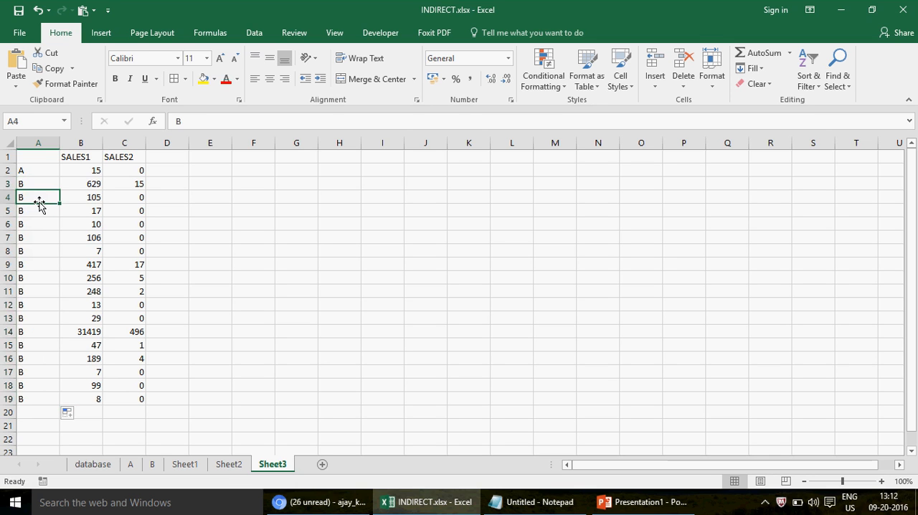
Clear the entire contents of Sheet3.
click(12, 142)
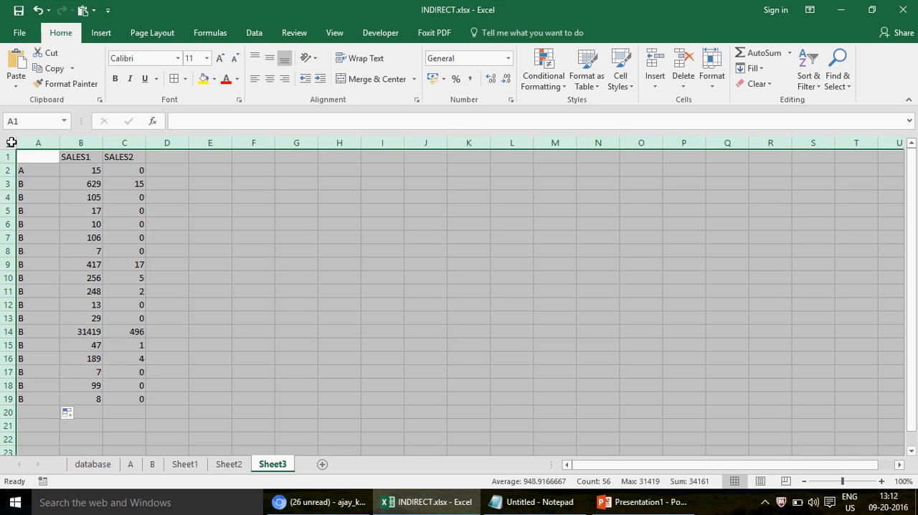
key(Delete)
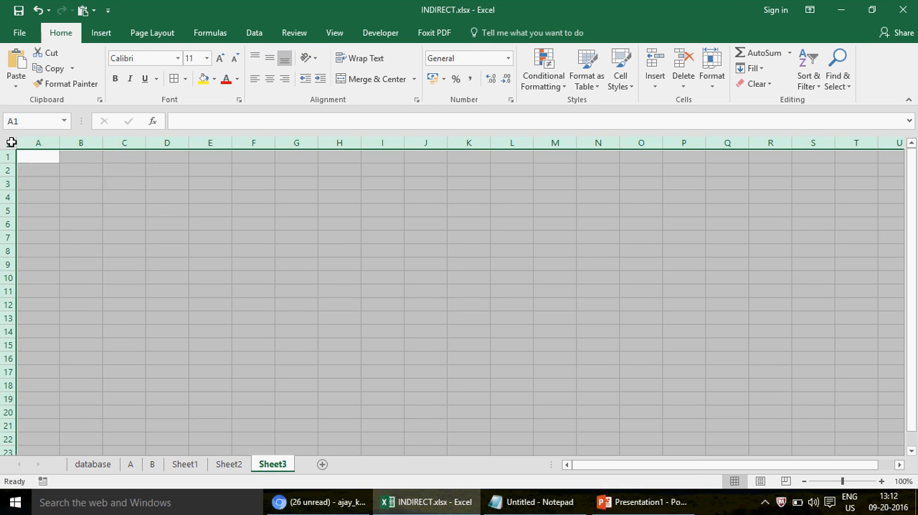
Copy the three-column table of items A to R from the Yahoo Mail message and paste it into Sheet3 at cell A1.
click(45, 155)
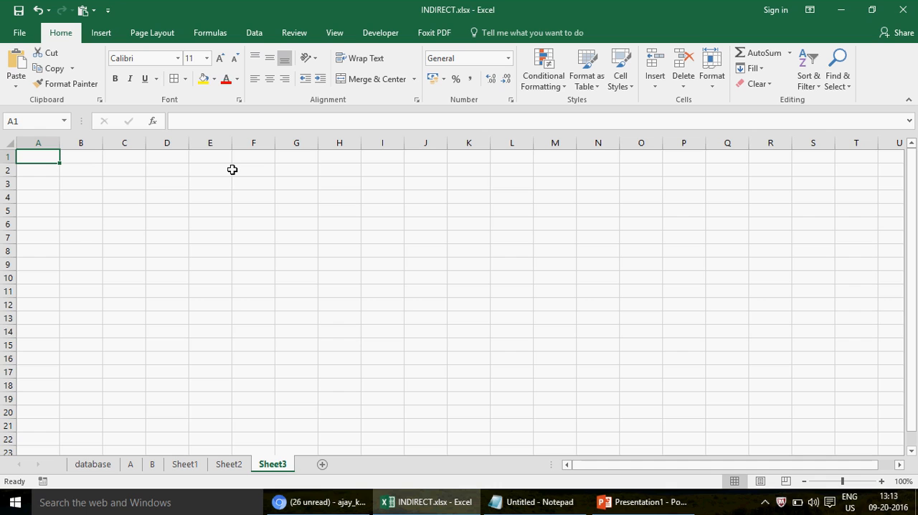
click(312, 502)
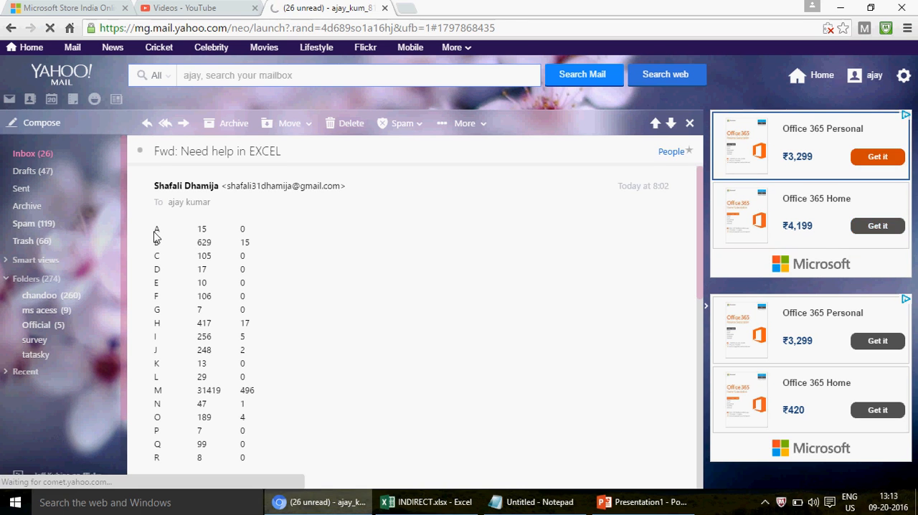
drag(157, 230, 247, 463)
key(ctrl+c)
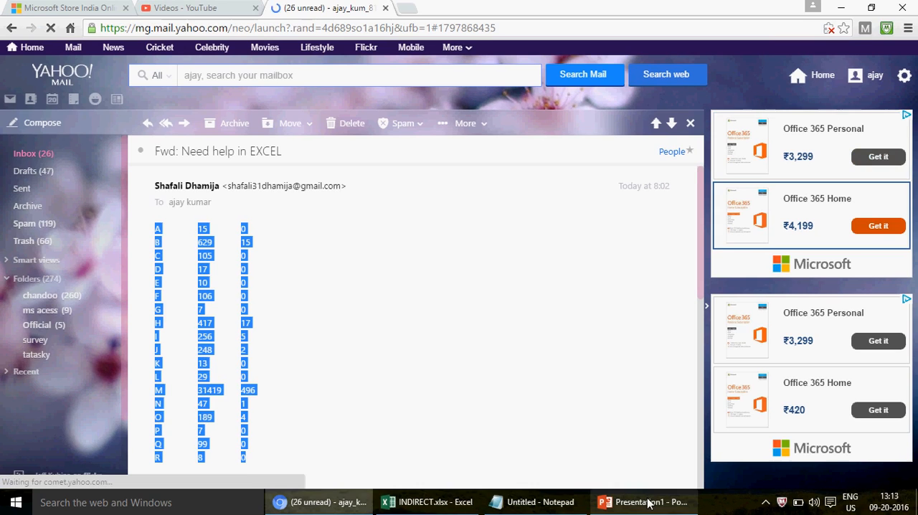
click(455, 504)
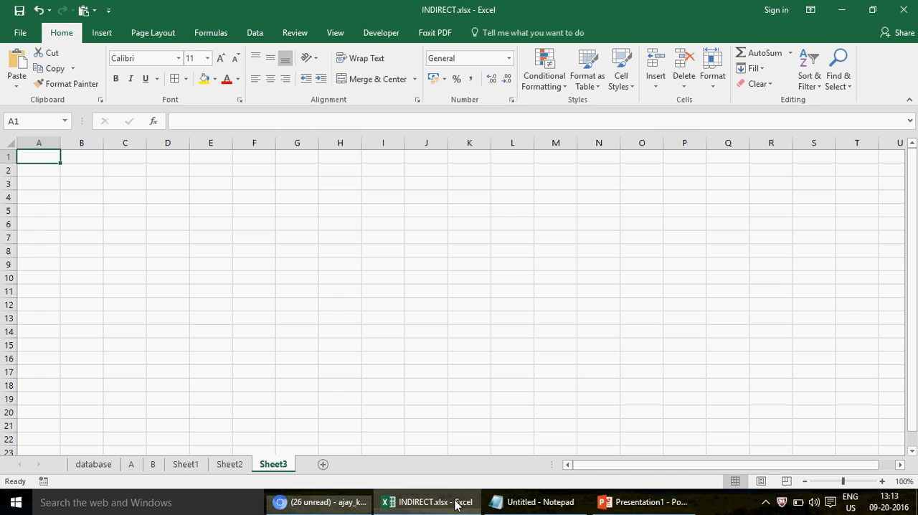
key(ctrl+v)
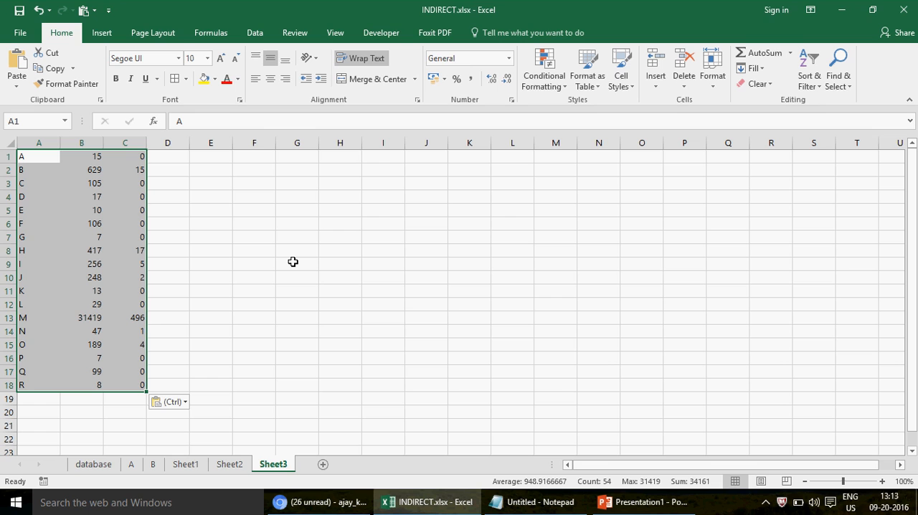
Insert a blank row above the pasted data and enter the header ITEM in cell A1.
click(49, 154)
key(alt+i)
text(r)
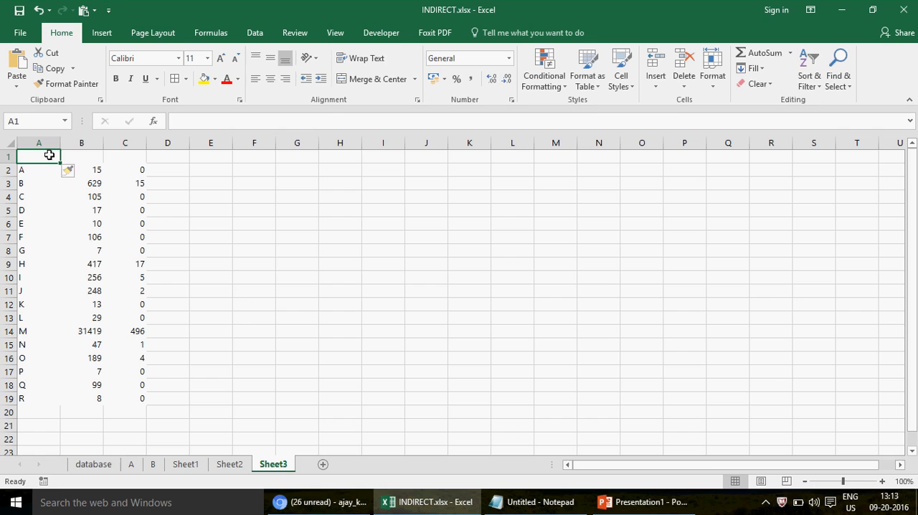
text(ITEM)
key(Return)
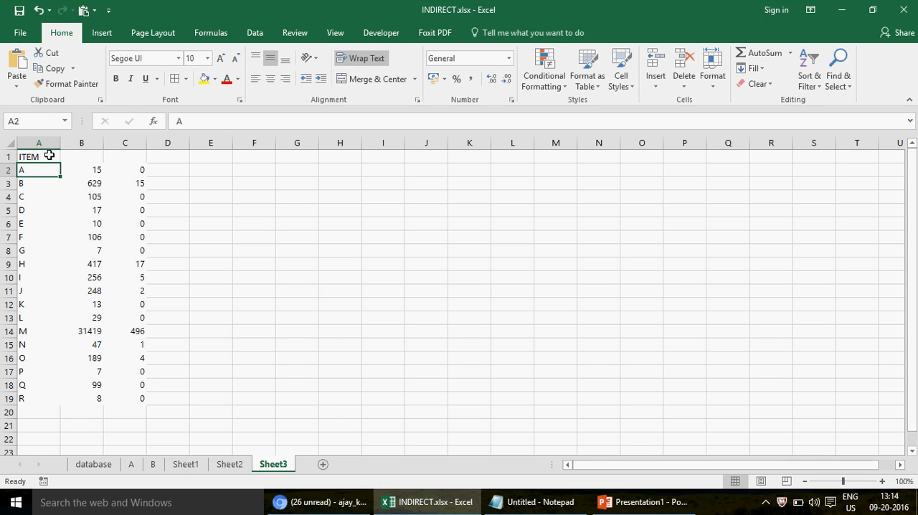
Enter the headers SALES1 in cell B1 and SALES2 in cell C1 of the new top row.
key(Up)
key(Right)
text(SALE)
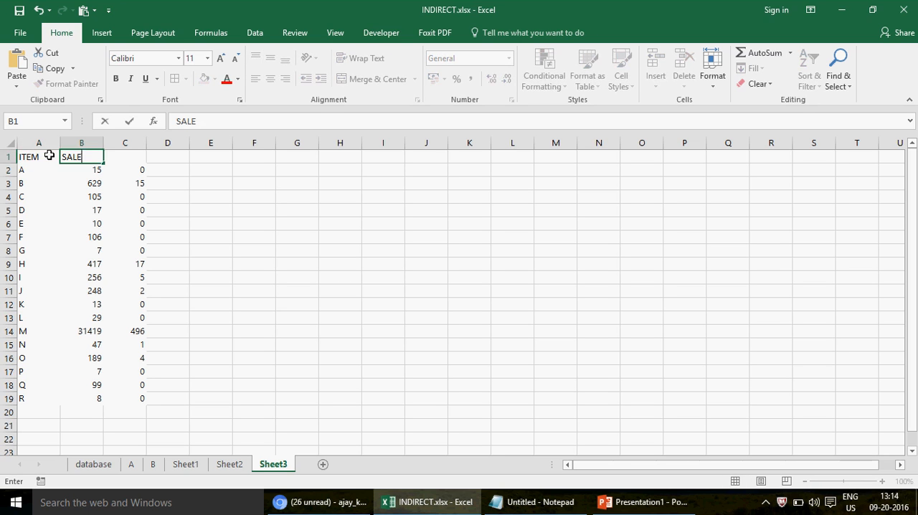
text(S1)
key(Return)
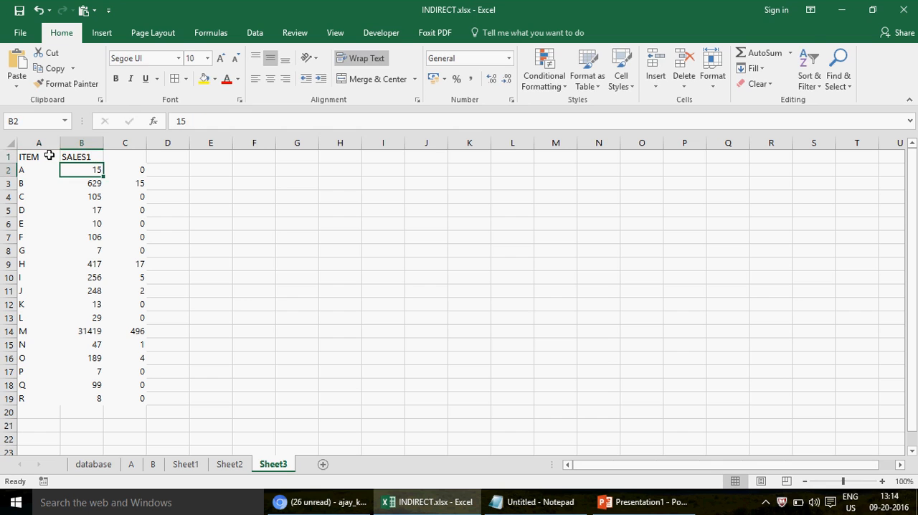
key(Up)
key(Right)
text(SALES)
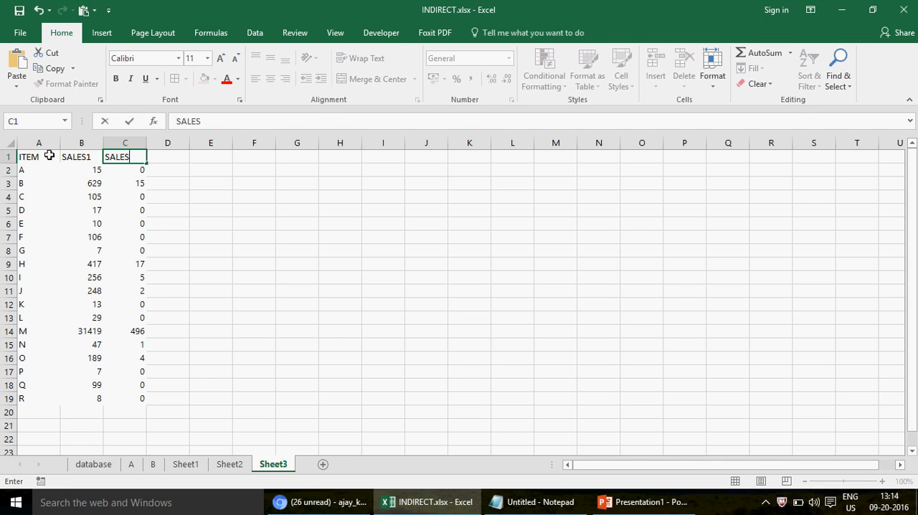
text(2)
key(Return)
Apply borders to all cells of the table A1:C19 and center its contents horizontally.
drag(49, 155, 146, 398)
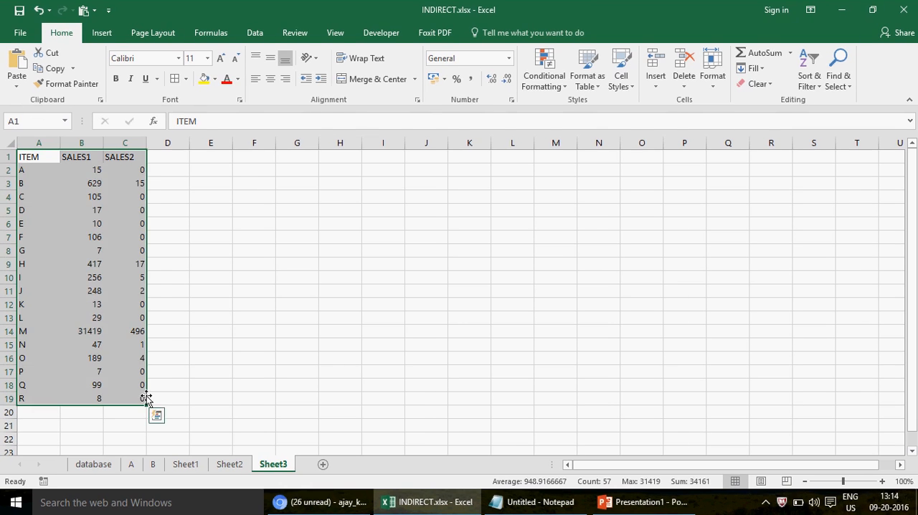
click(175, 79)
click(270, 78)
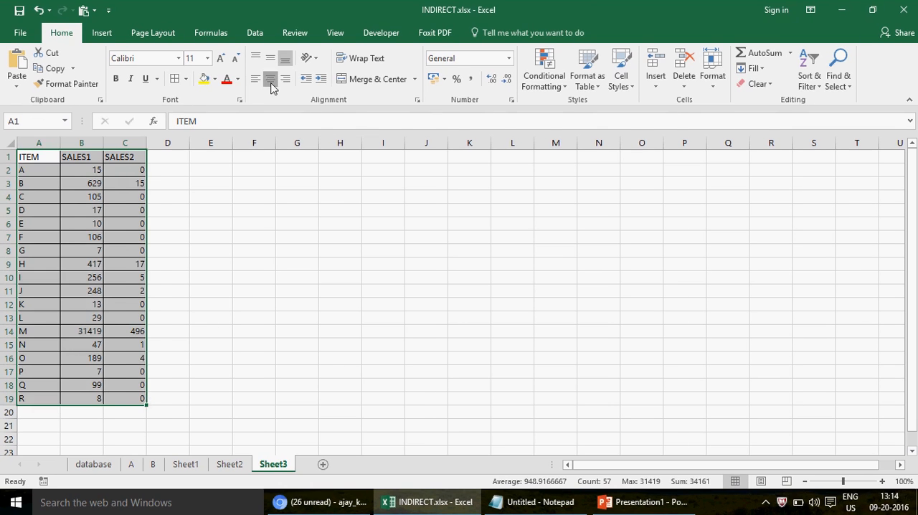
Enter the note DATA HAS TO BE PROPERLY STRUCTURED in cell H1.
click(345, 158)
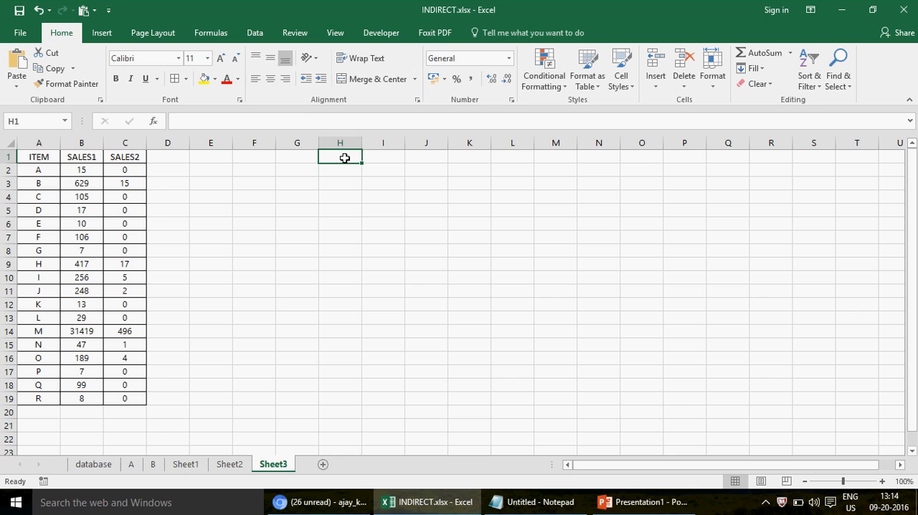
text(DA)
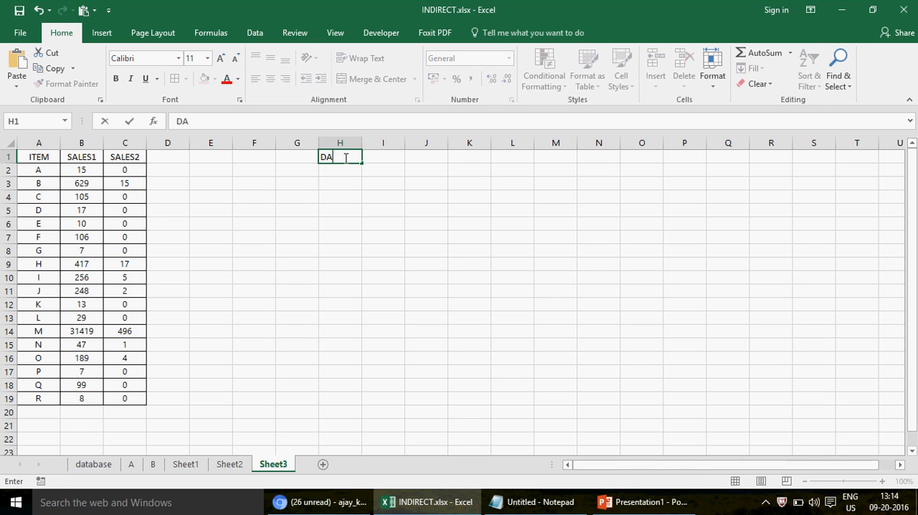
text(TA HAS TO)
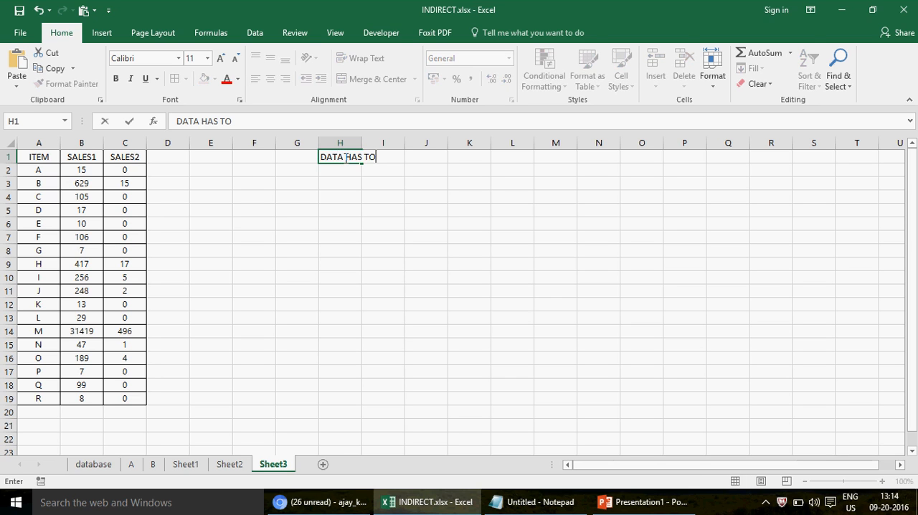
text( BE PROPERLY SU)
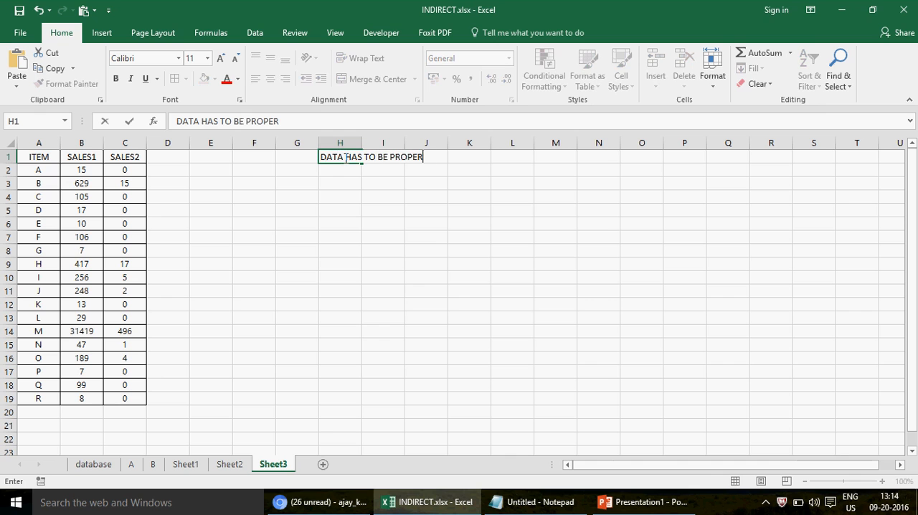
key(BackSpace)
text(TUR)
key(BackSpace)
key(BackSpace)
text(RUCTURED)
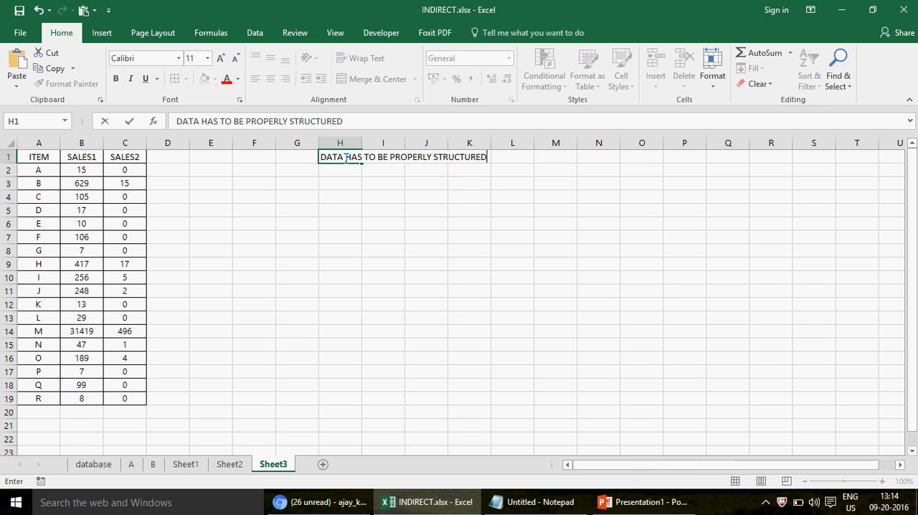
key(Return)
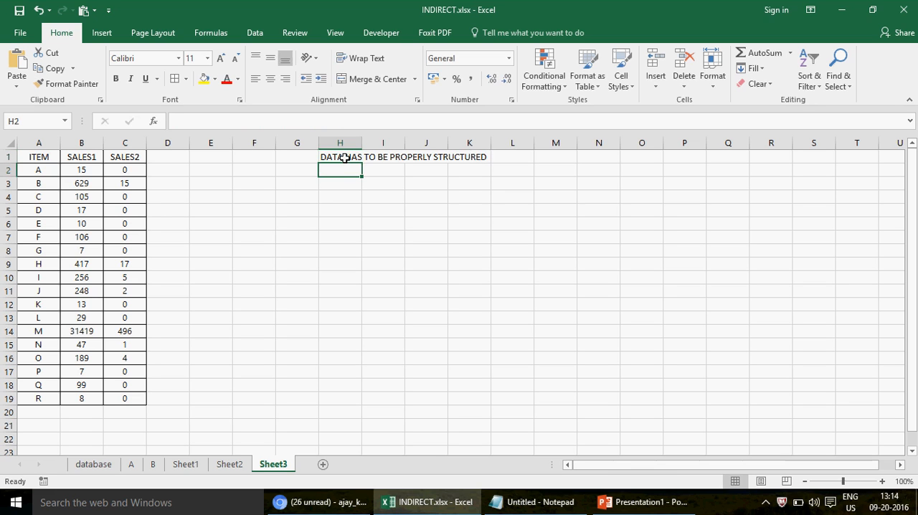
Try adding a column with the header YEAR between ITEM and SALES1, and undo the header entry and the column insertion.
click(86, 156)
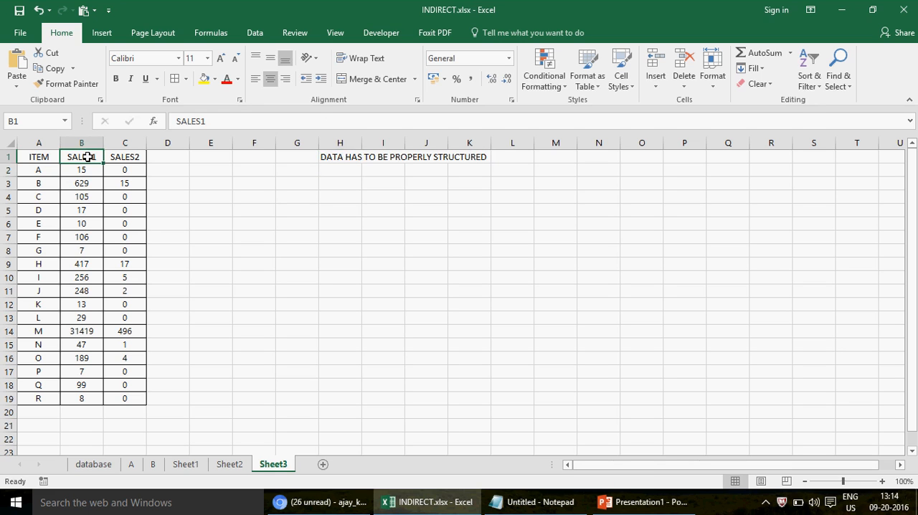
key(alt+i)
text(cYEAR)
key(Return)
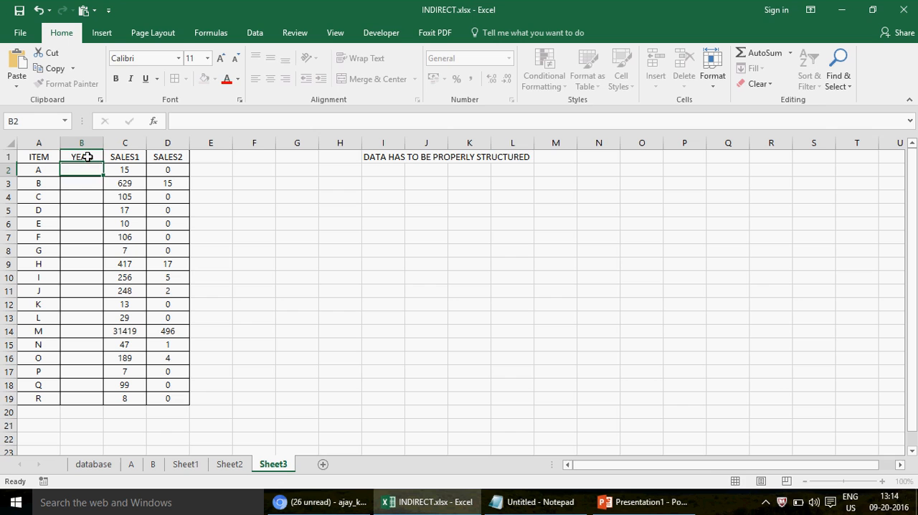
click(85, 157)
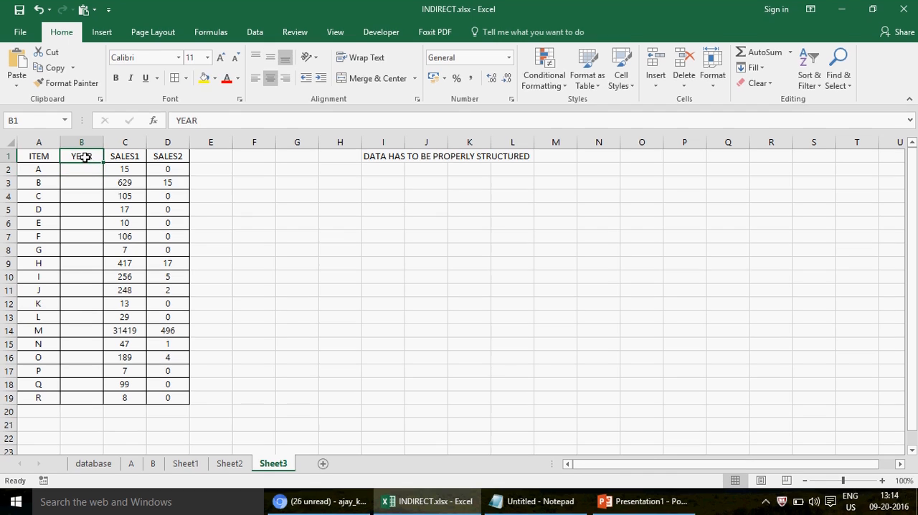
drag(84, 157, 89, 399)
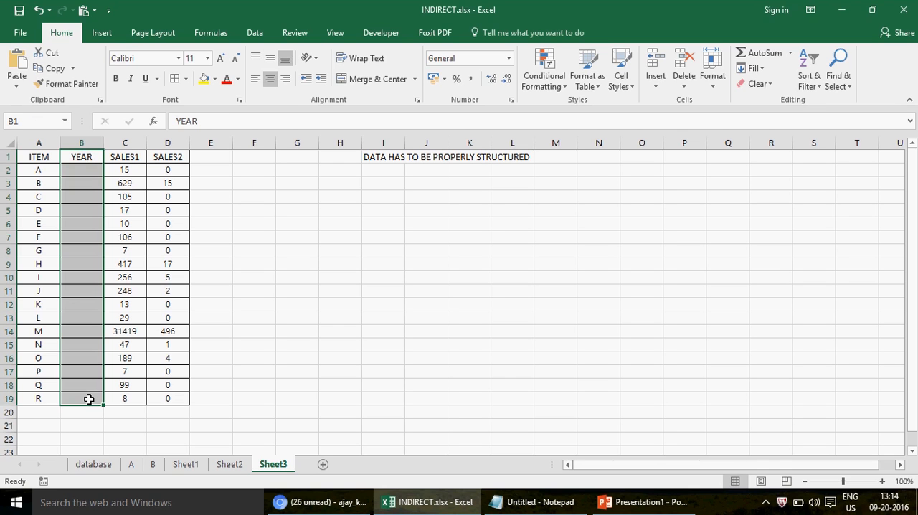
key(ctrl+z)
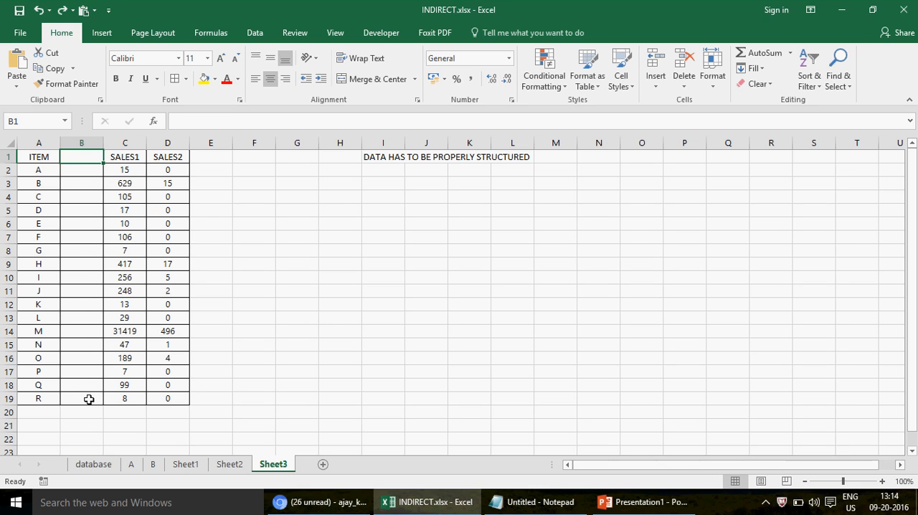
key(ctrl+z)
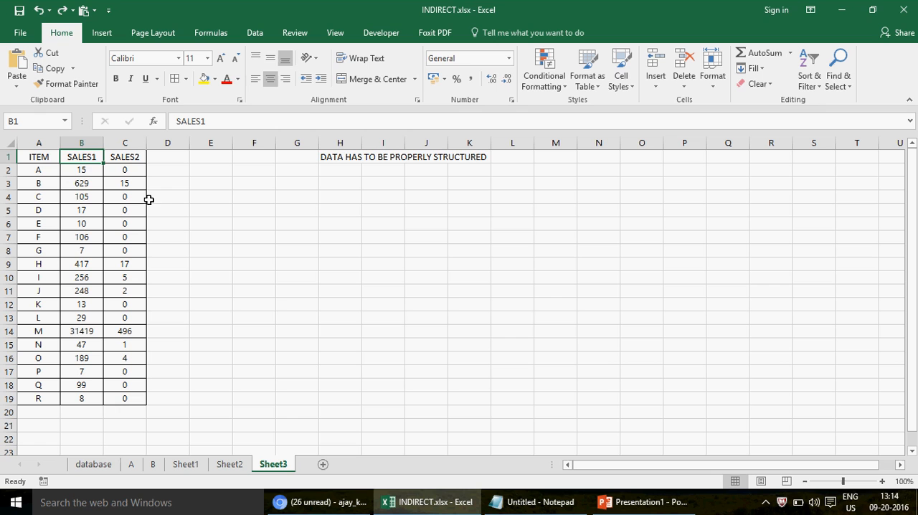
click(79, 344)
click(85, 332)
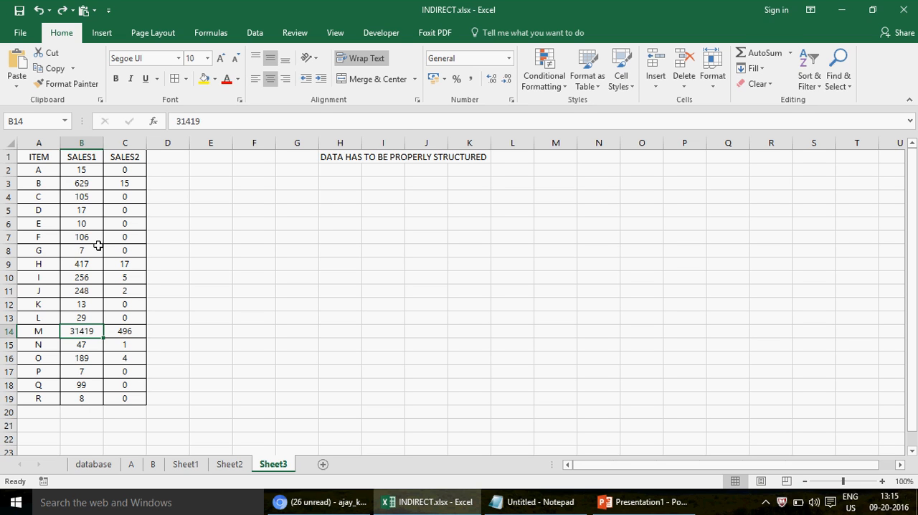
click(368, 226)
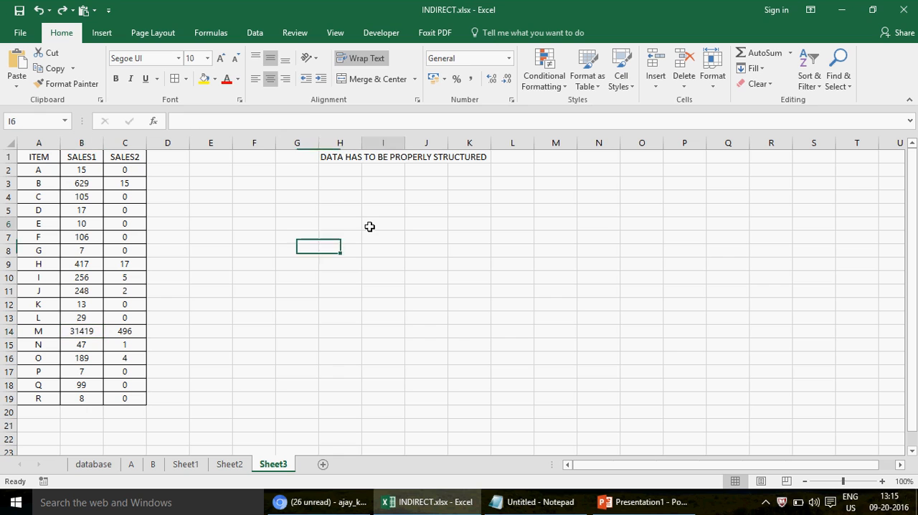
Insert a 2-D clustered column chart of the ITEM, SALES1 and SALES2 table and place it just below the note in row 1.
click(76, 209)
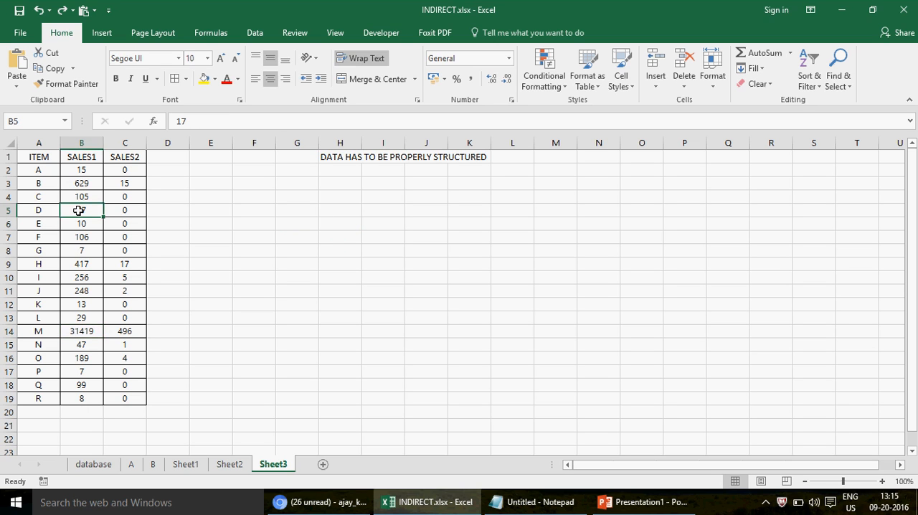
click(101, 32)
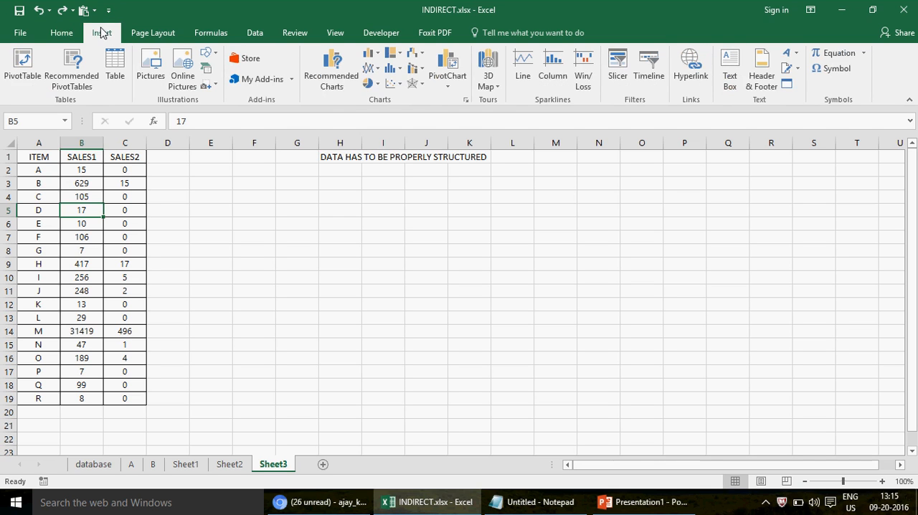
click(377, 58)
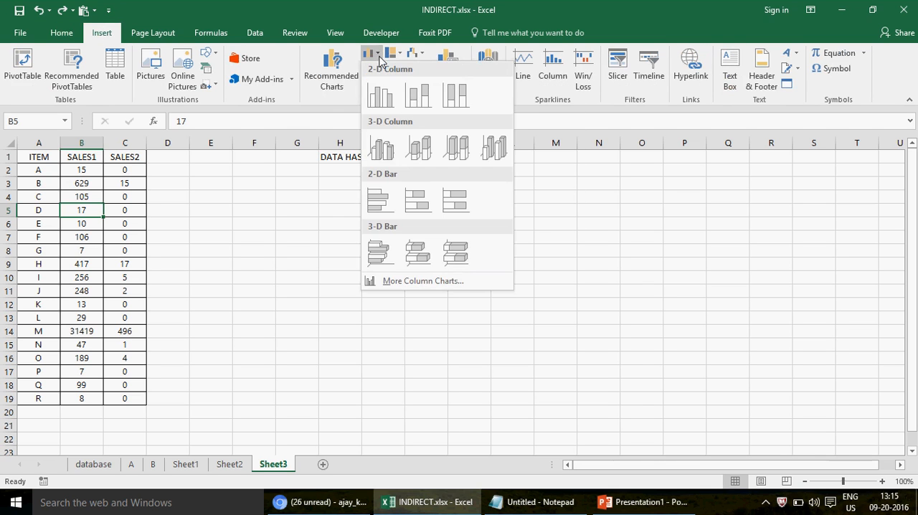
click(384, 102)
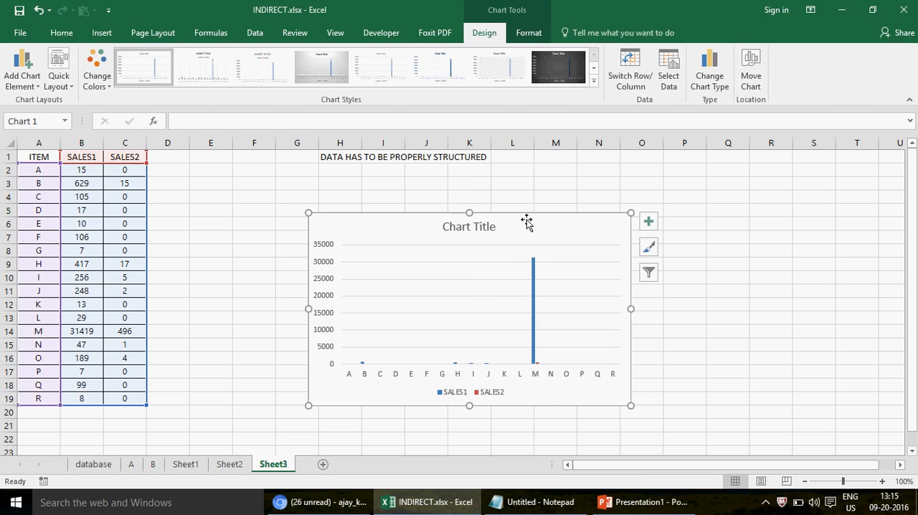
drag(521, 215, 520, 194)
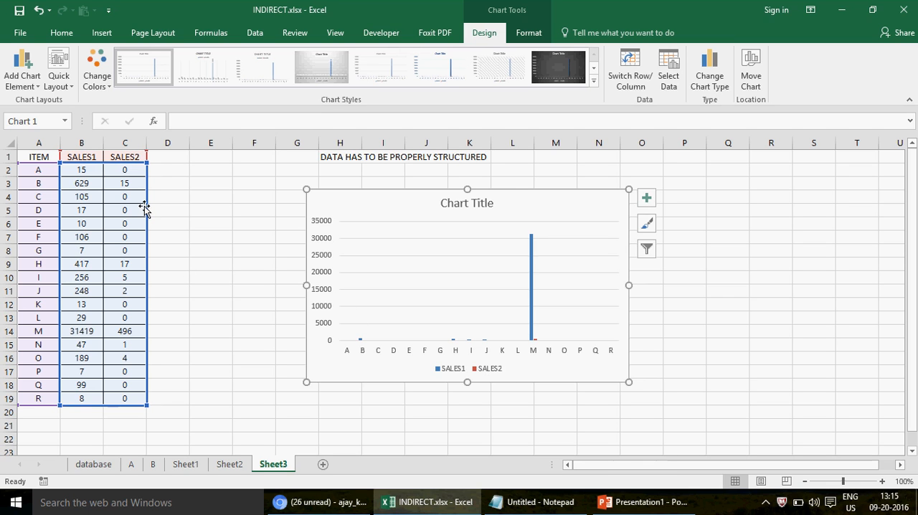
Compare the small SALES1 and SALES2 values in the table with their columns in the chart.
click(131, 170)
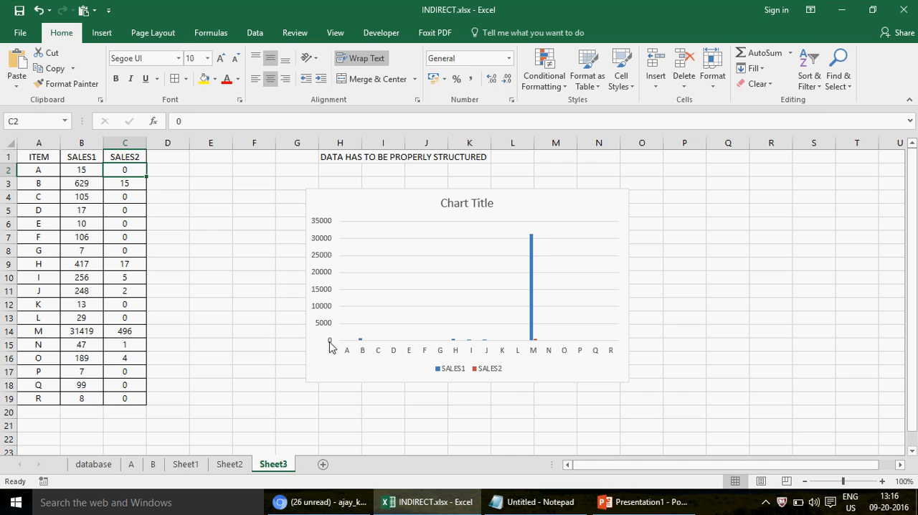
click(126, 396)
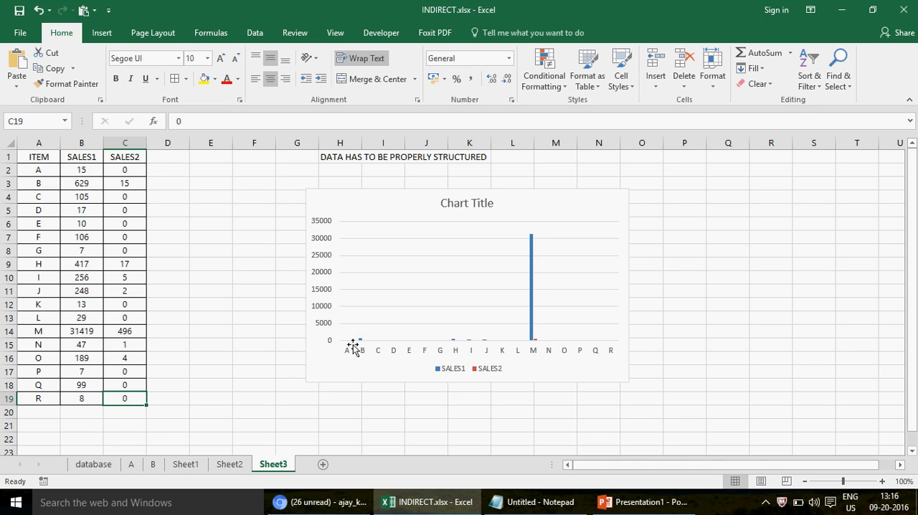
click(81, 237)
click(86, 211)
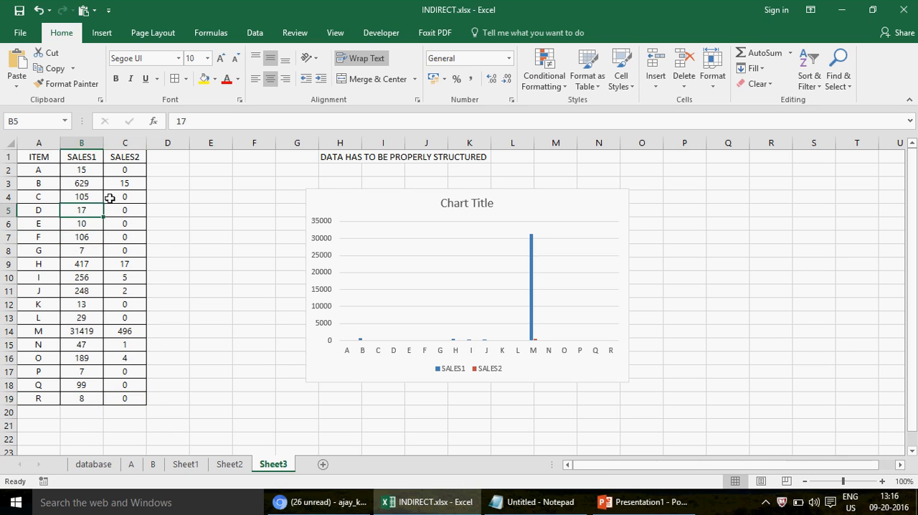
click(126, 183)
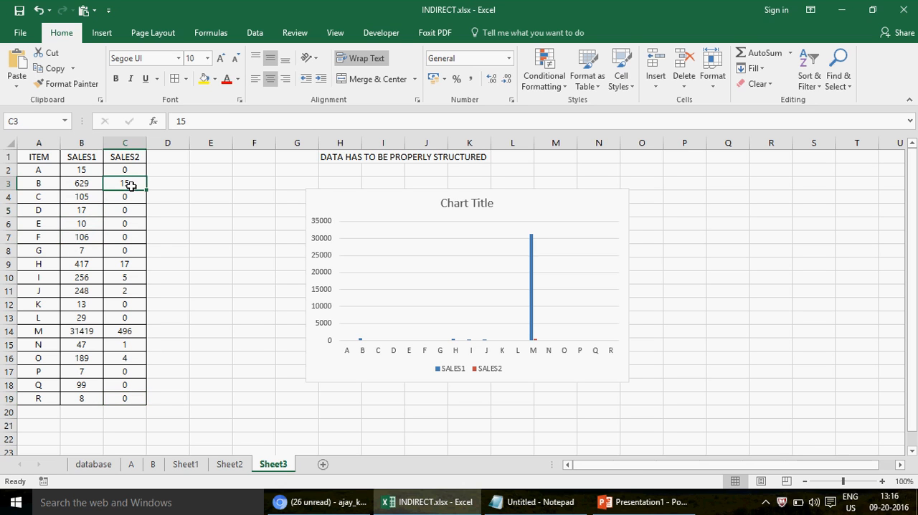
click(133, 292)
click(127, 277)
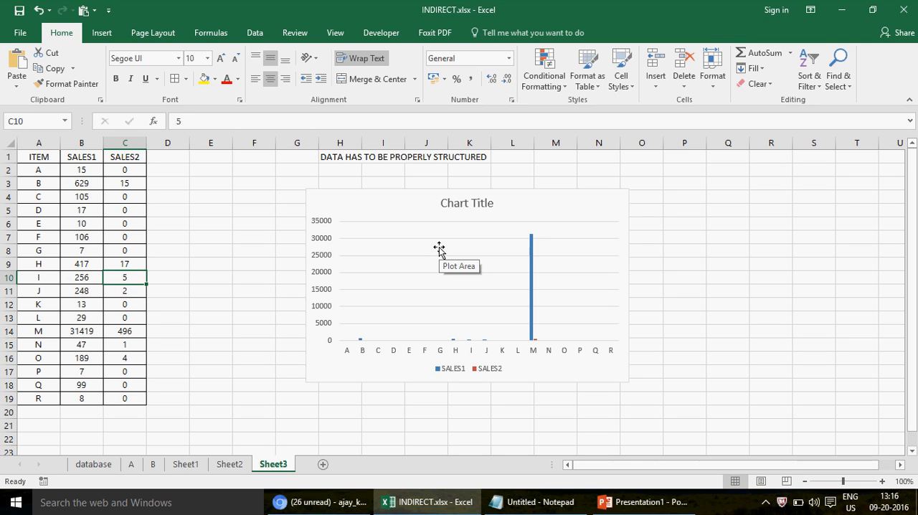
Try setting the SALES1 value of item M in cell B14 to 0 to see its effect on the chart, and undo the change.
click(84, 331)
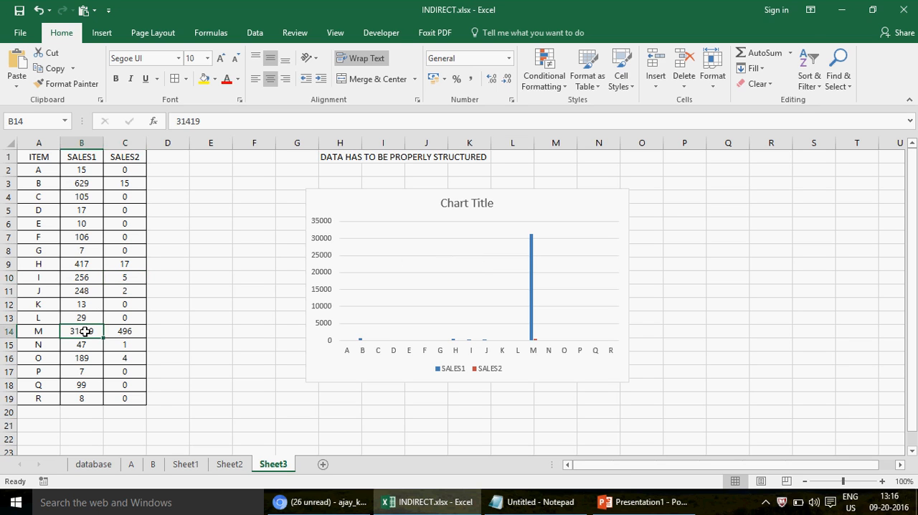
key(BackSpace)
key(Return)
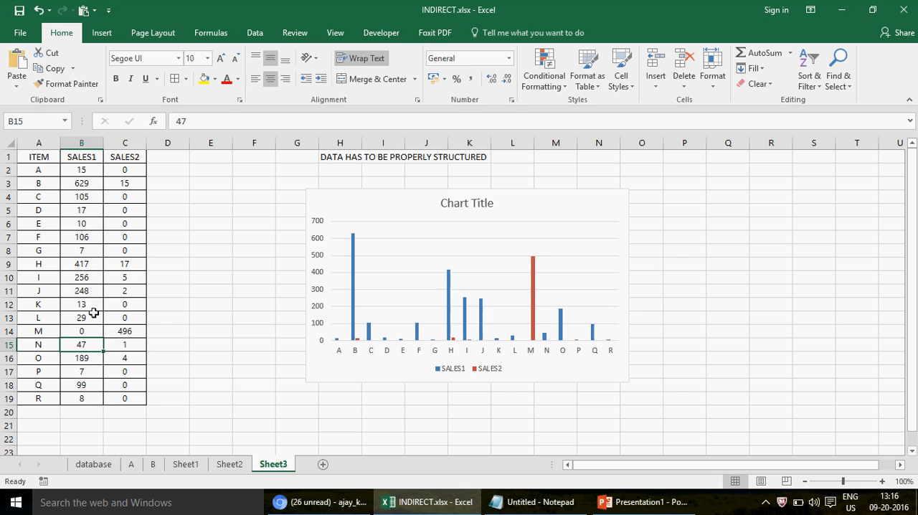
key(ctrl+z)
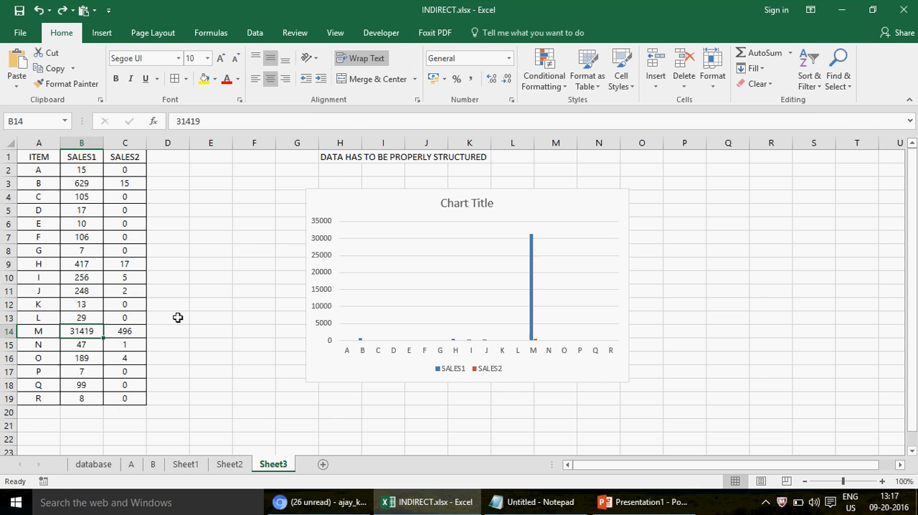
Move the column chart slightly down and to the right on the sheet and deselect it.
click(372, 218)
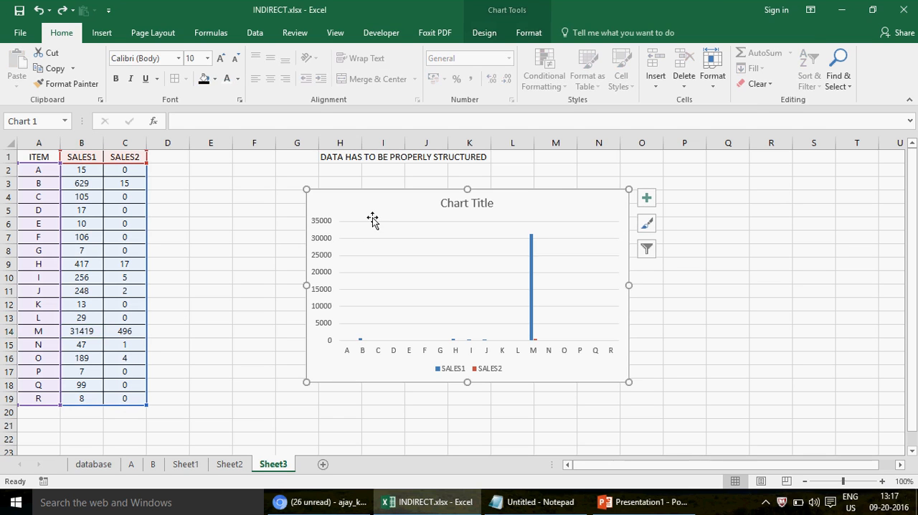
click(246, 220)
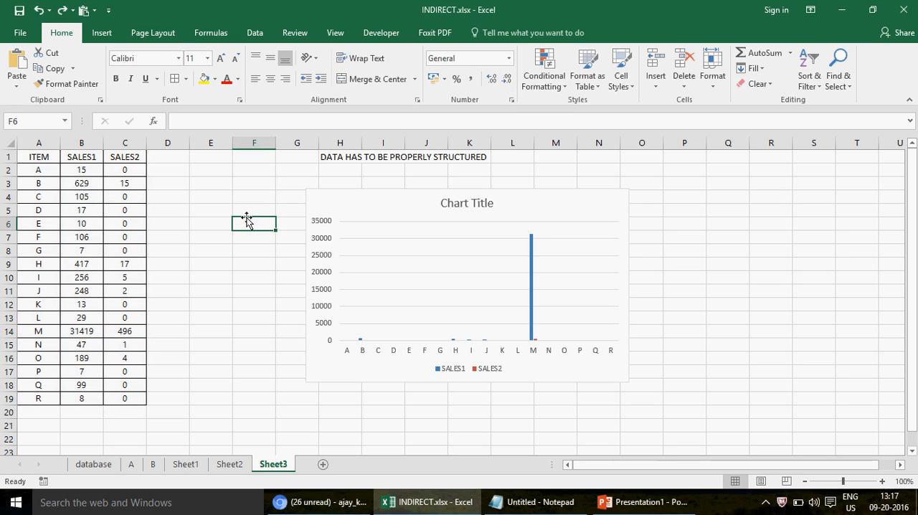
click(552, 198)
drag(552, 197, 564, 217)
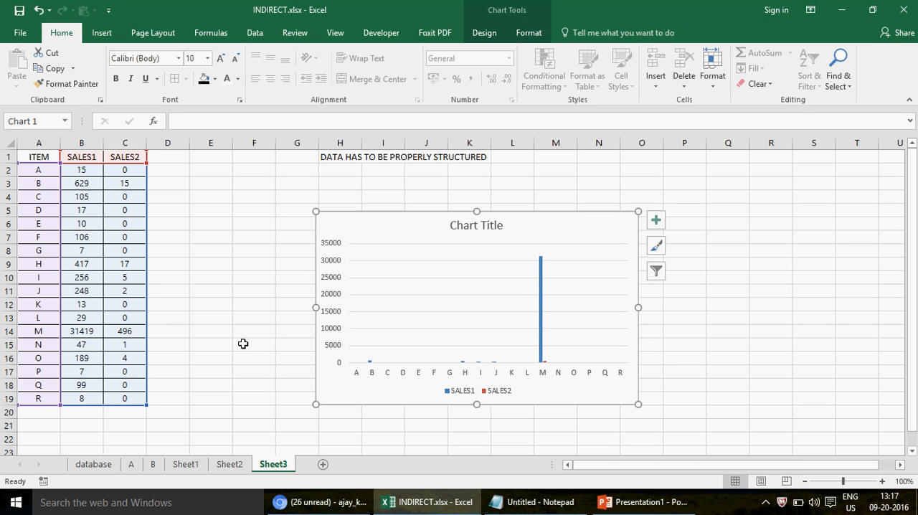
click(265, 348)
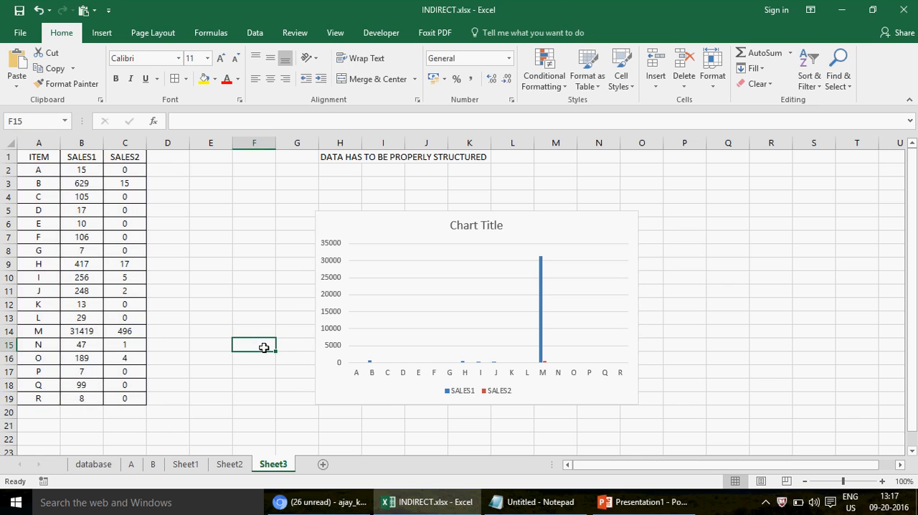
Open the formatting options of the chart's vertical value axis and show its bounds and units settings.
click(331, 283)
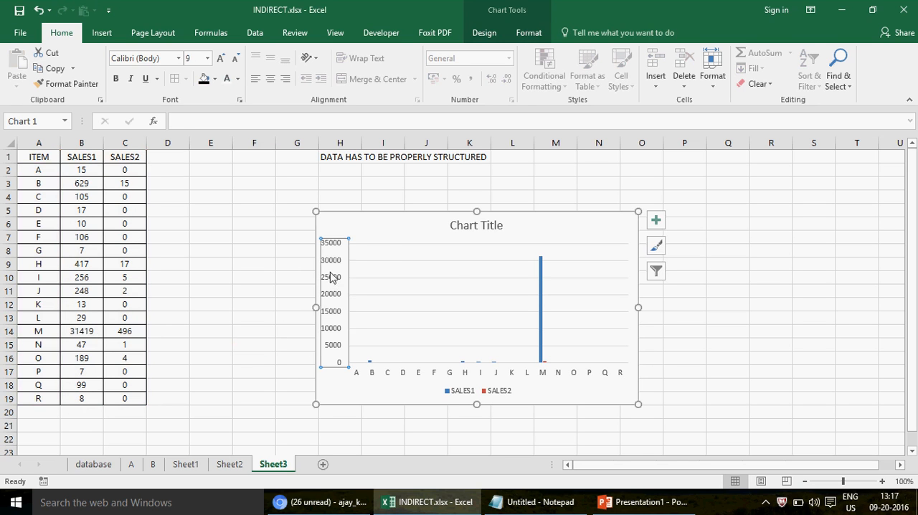
right_click(332, 279)
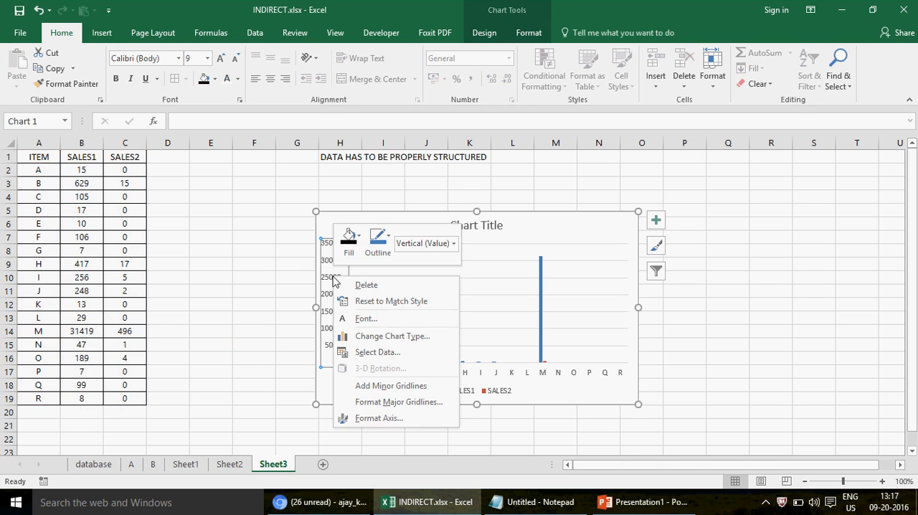
click(388, 419)
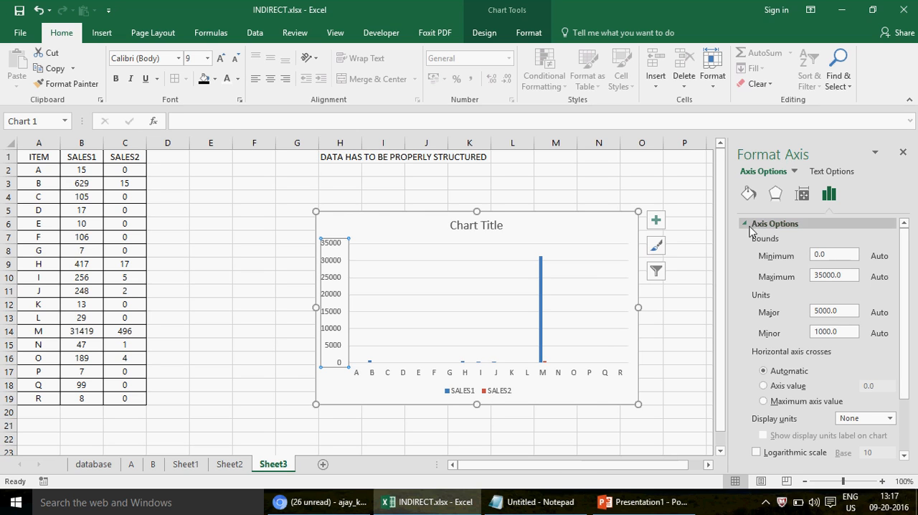
click(771, 224)
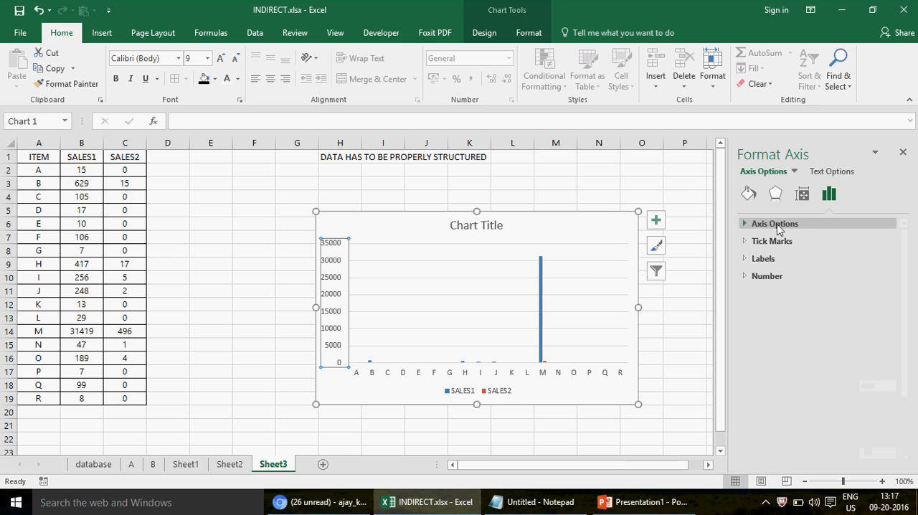
click(769, 224)
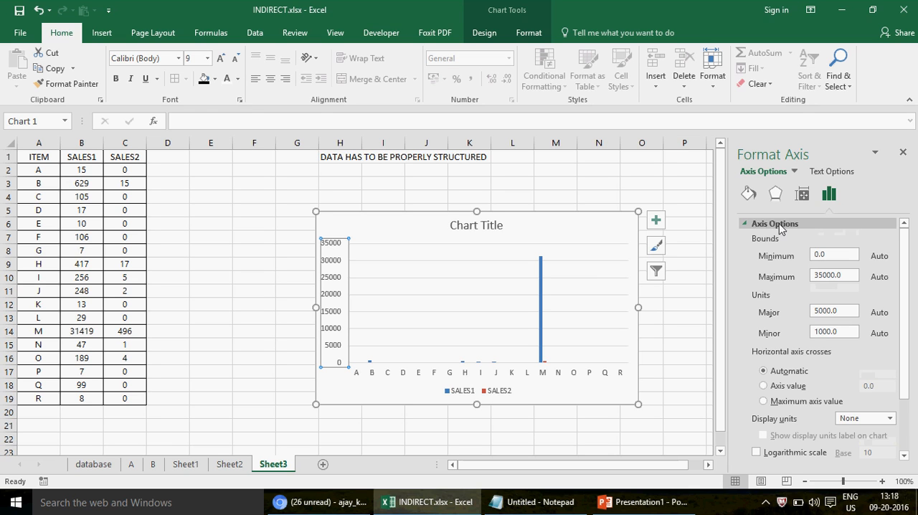
click(779, 224)
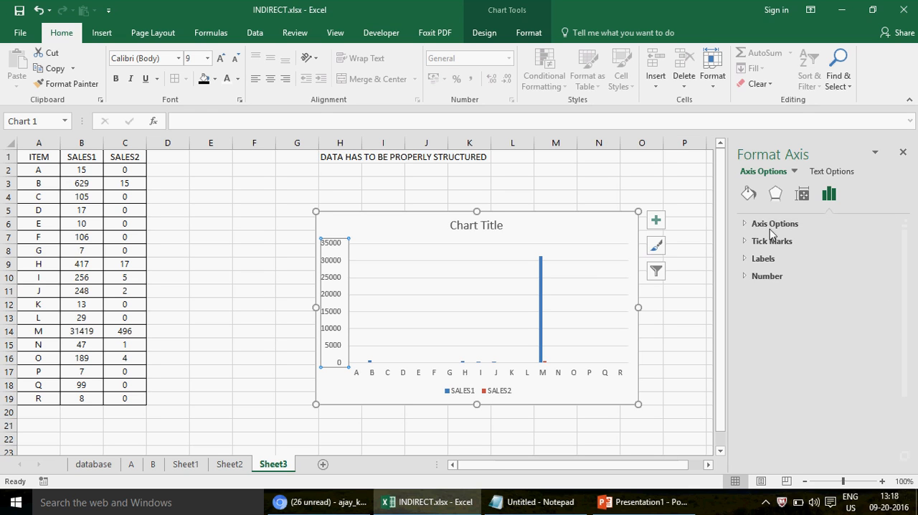
click(773, 228)
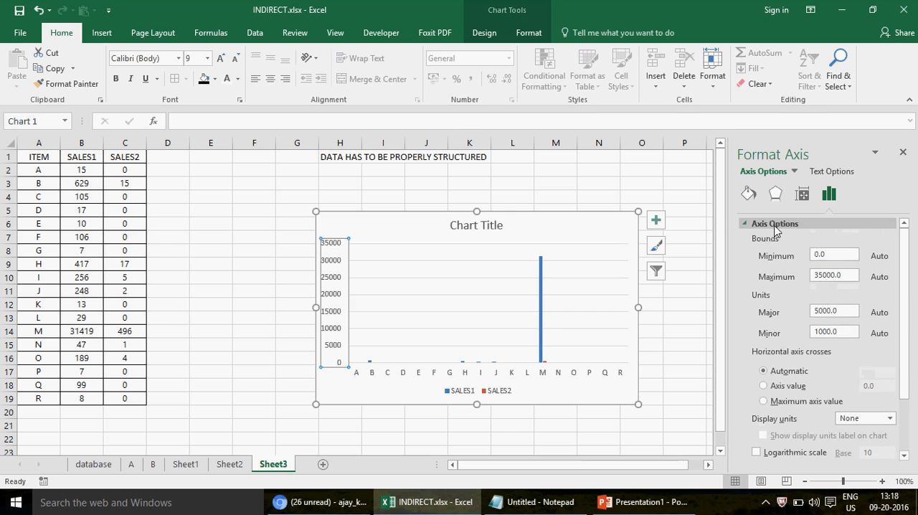
click(774, 226)
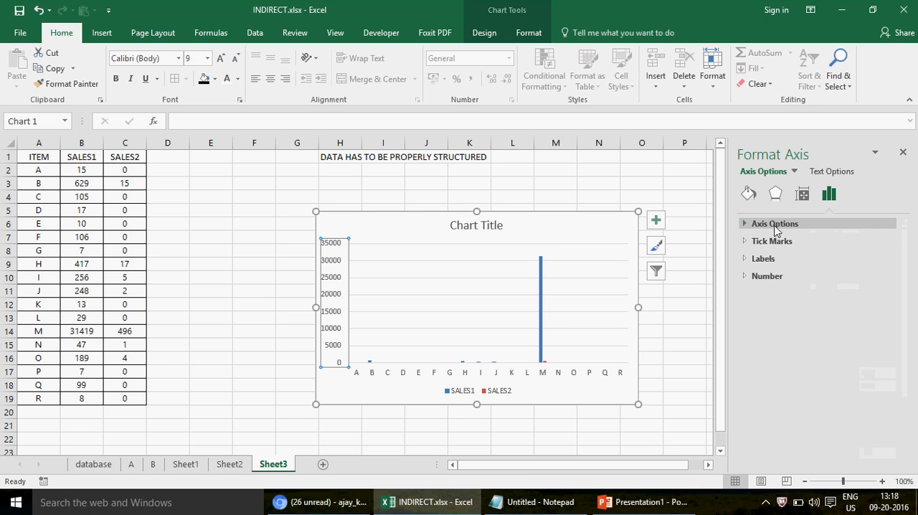
click(829, 225)
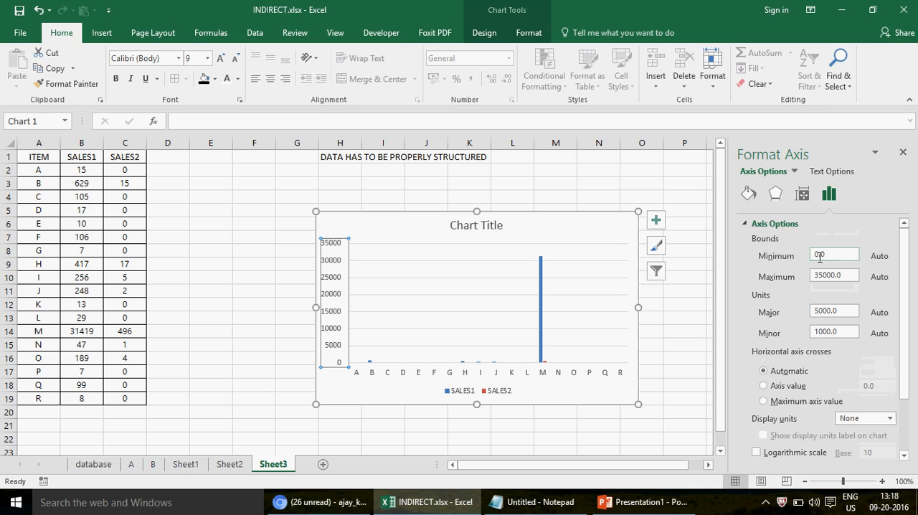
Set the vertical axis's maximum bound to 700.
click(811, 257)
click(833, 275)
key(BackSpace)
key(BackSpace)
key(BackSpace)
key(BackSpace)
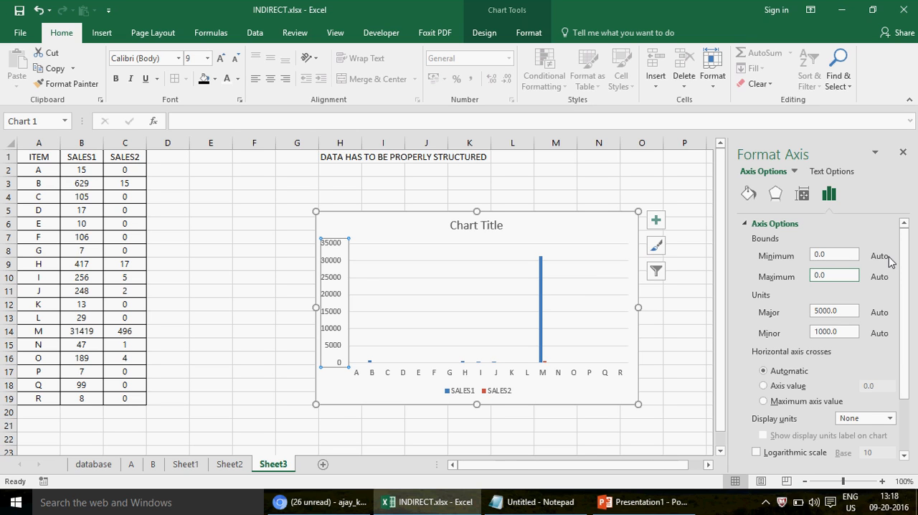
text(7)
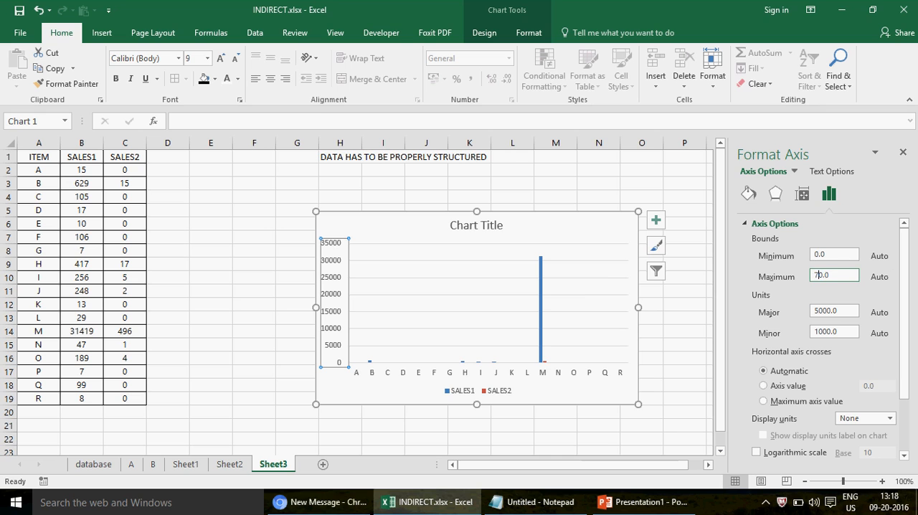
text(0)
click(848, 312)
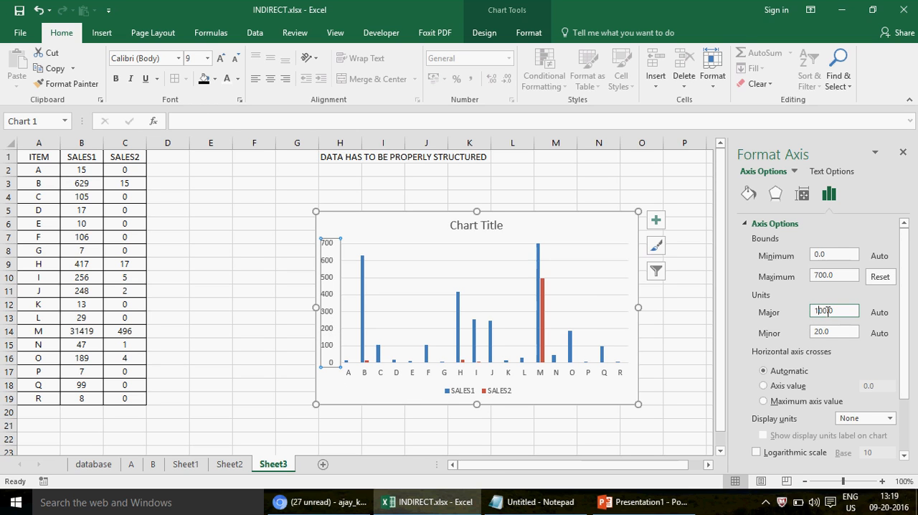
Try a major unit of 50 on the chart's vertical axis.
click(820, 310)
key(BackSpace)
text(5)
click(852, 273)
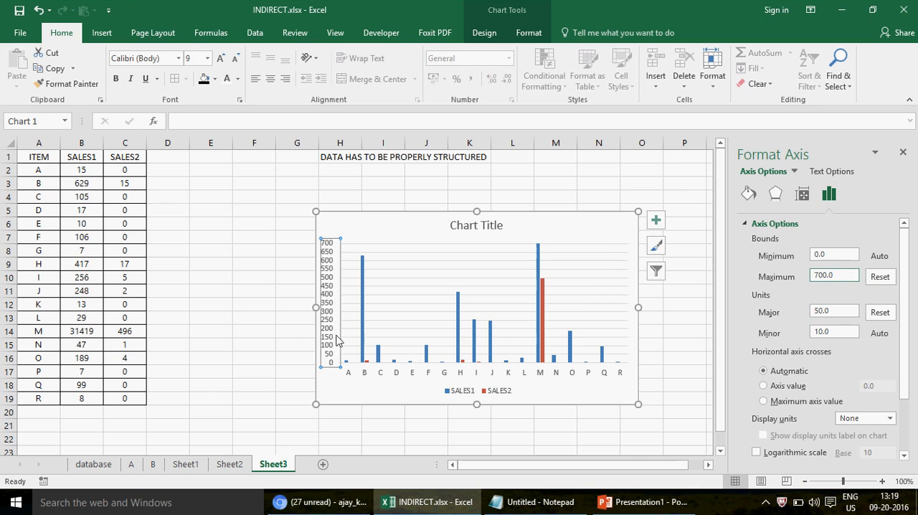
Set the vertical axis's major unit to 70.
click(818, 310)
key(BackSpace)
text(7)
click(840, 331)
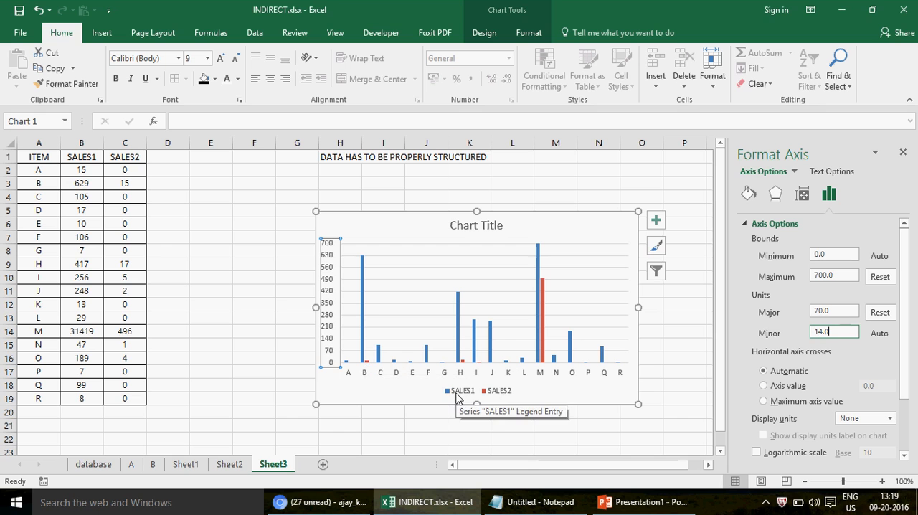
Review the gridlines, the available chart elements and the chart design styles for the column chart.
click(499, 256)
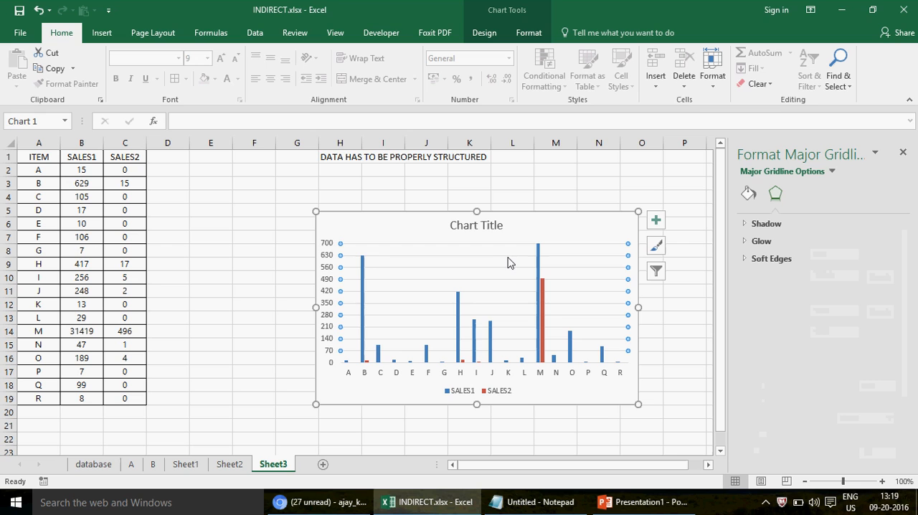
click(656, 221)
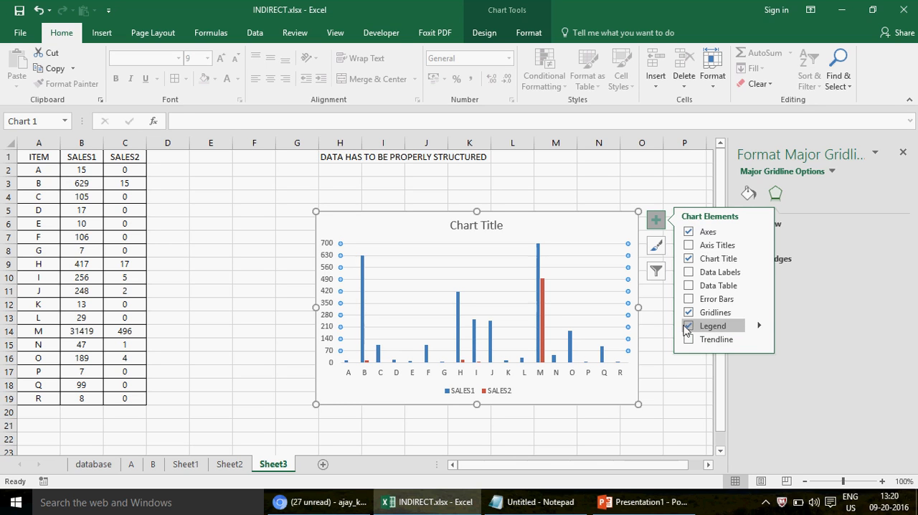
click(577, 222)
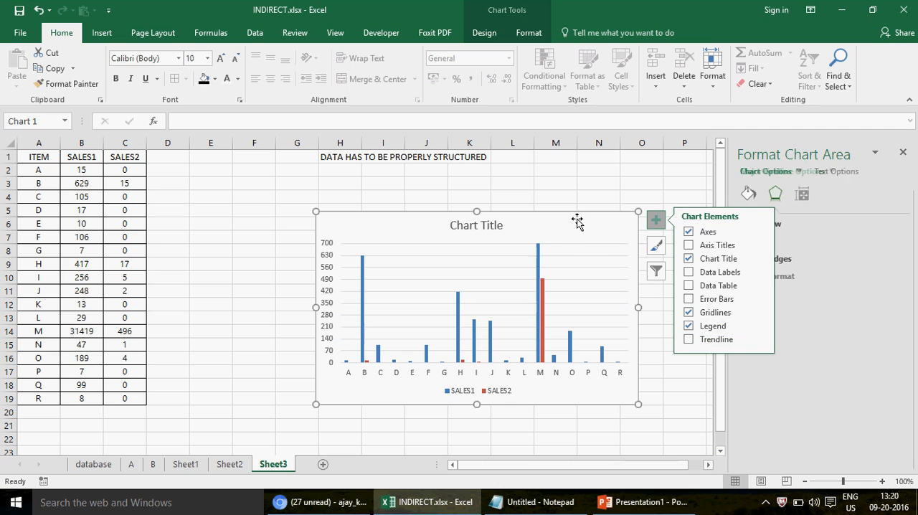
click(509, 19)
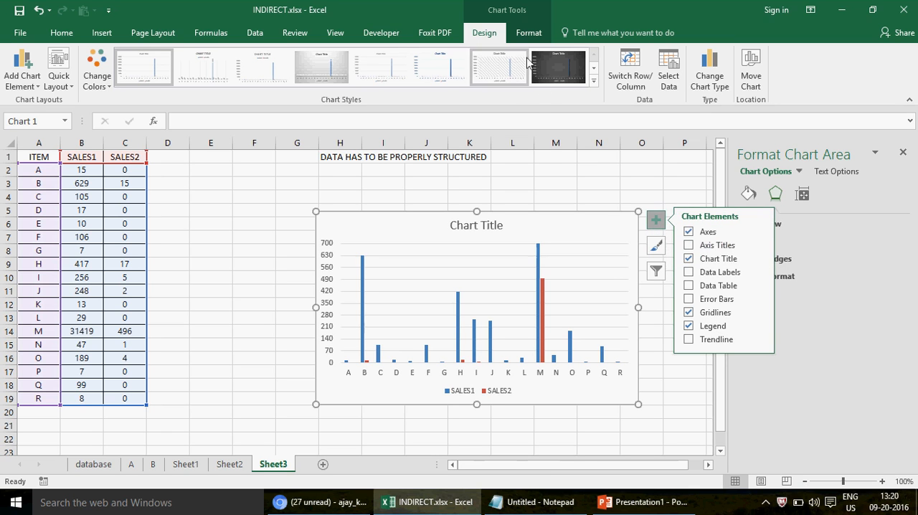
click(554, 168)
click(581, 225)
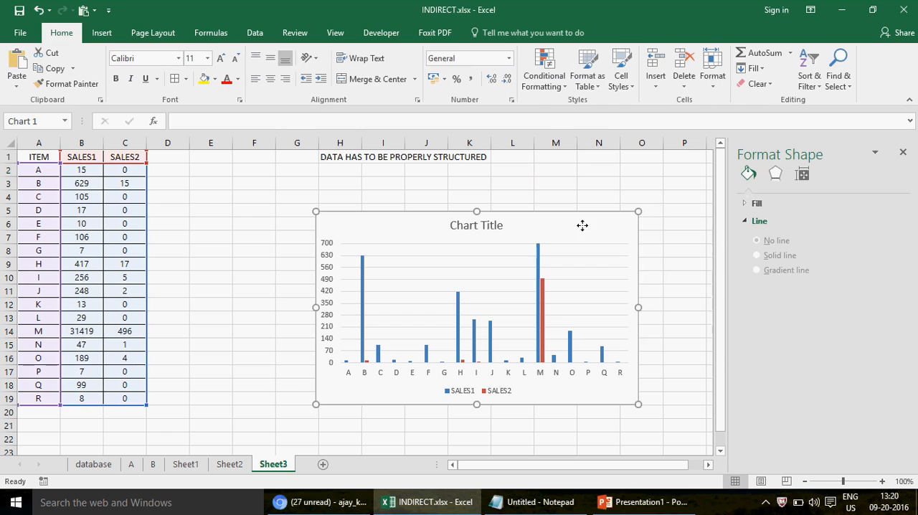
Try switching off the Gridlines chart element, and undo the change.
click(655, 219)
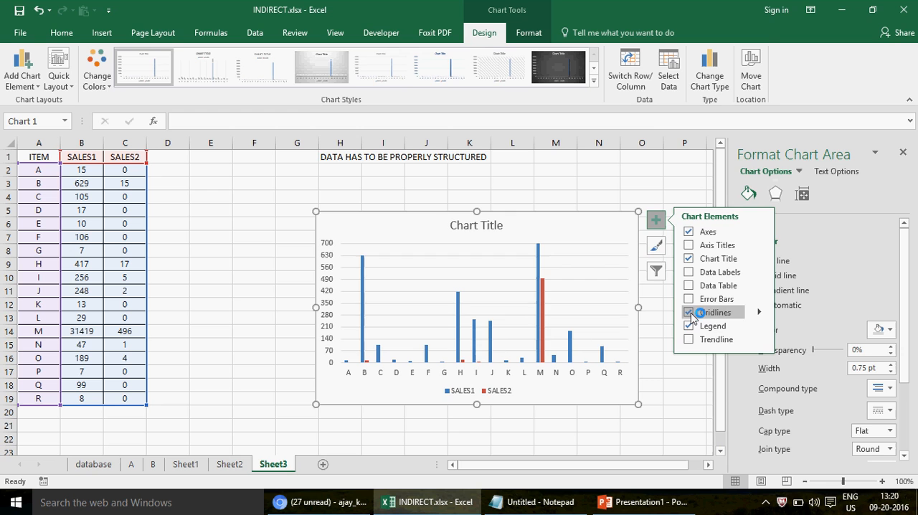
click(628, 187)
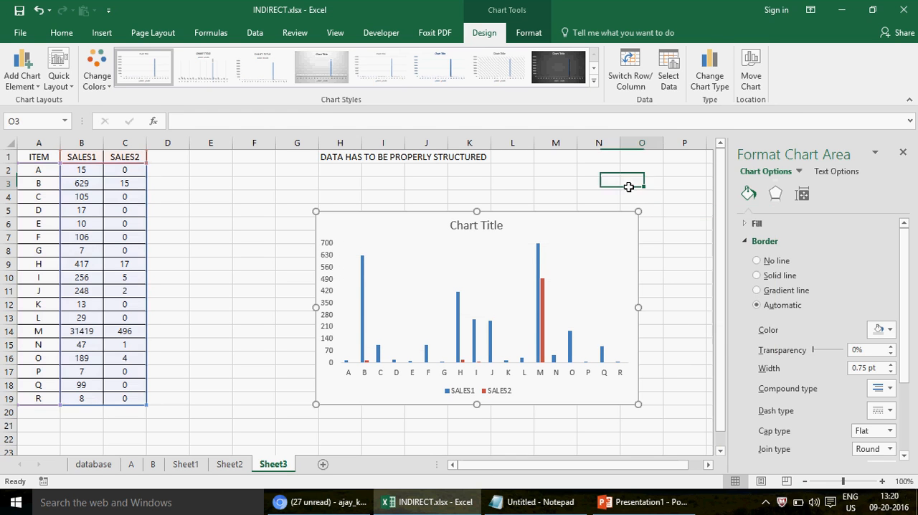
key(ctrl+z)
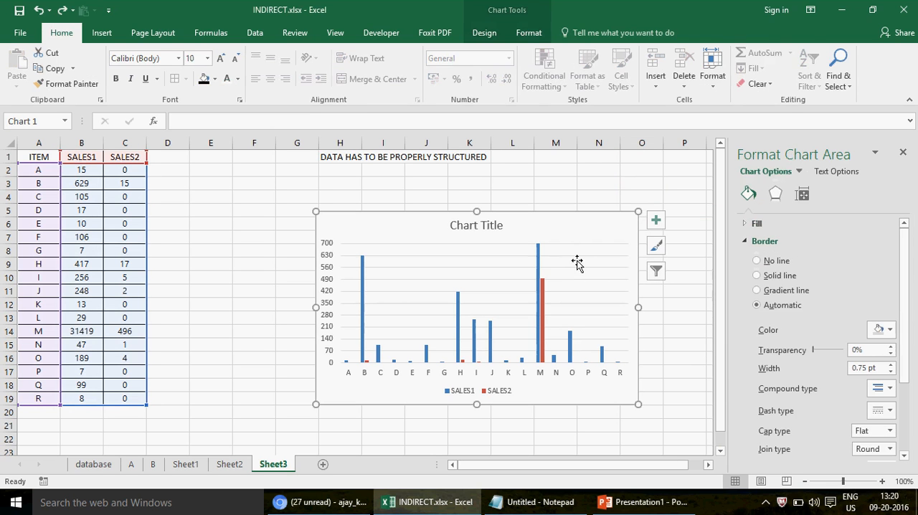
Delete the major horizontal gridlines from the column chart.
click(573, 256)
key(Delete)
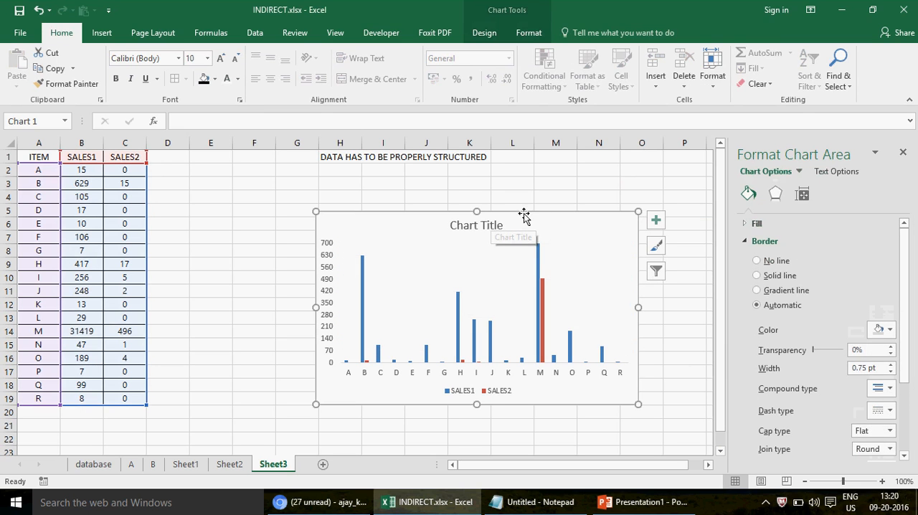
Shorten the chart to span rows 8 to 19, shift its left edge to the border of columns F and G, and deselect it.
drag(475, 213, 471, 260)
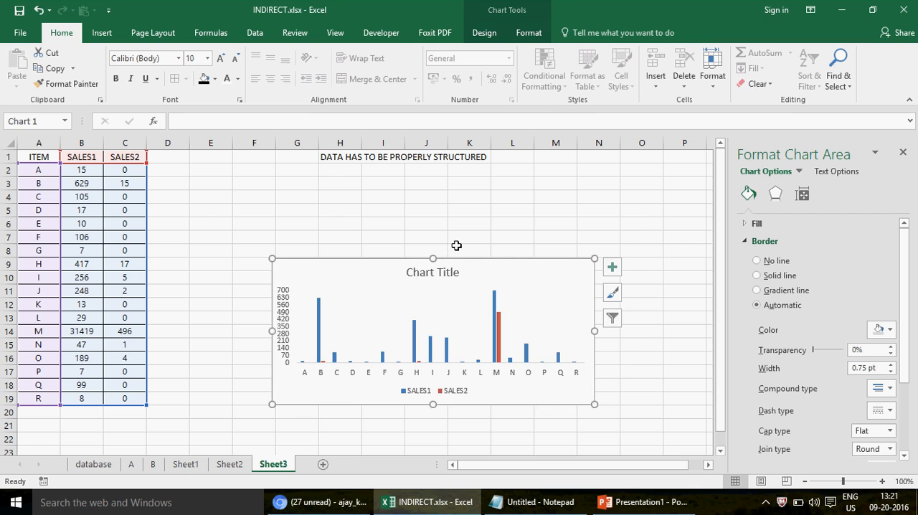
drag(433, 258, 433, 244)
click(285, 322)
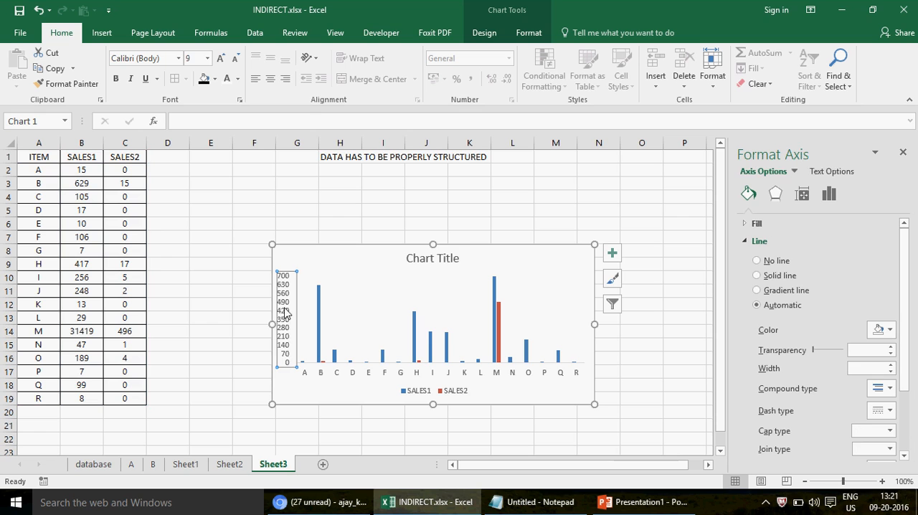
click(639, 396)
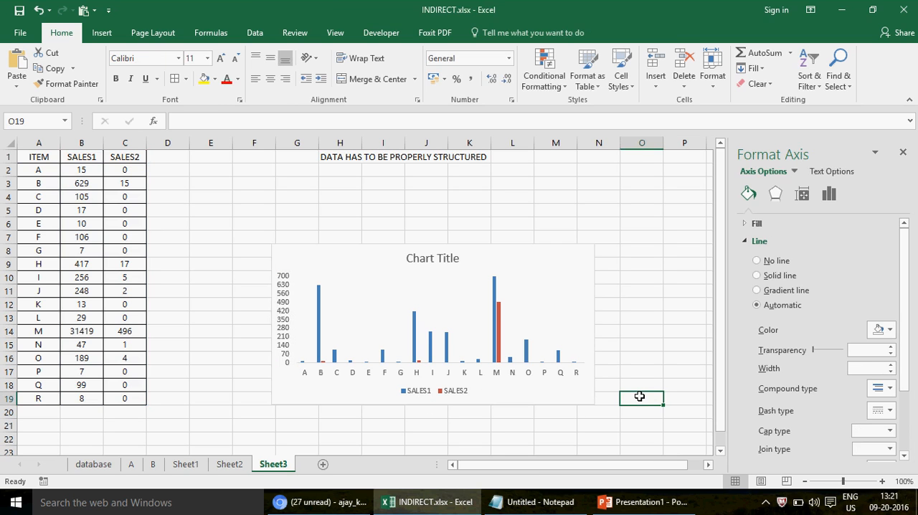
Replace the chart title's placeholder text with SALES.
click(438, 260)
click(459, 258)
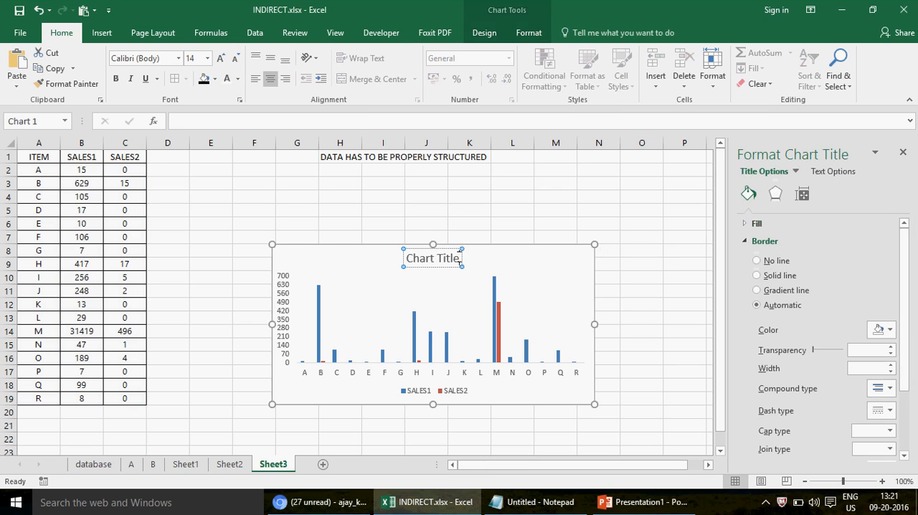
key(BackSpace)
key(BackSpace)
key(BackSpace)
key(BackSpace)
key(BackSpace)
key(BackSpace)
key(BackSpace)
key(BackSpace)
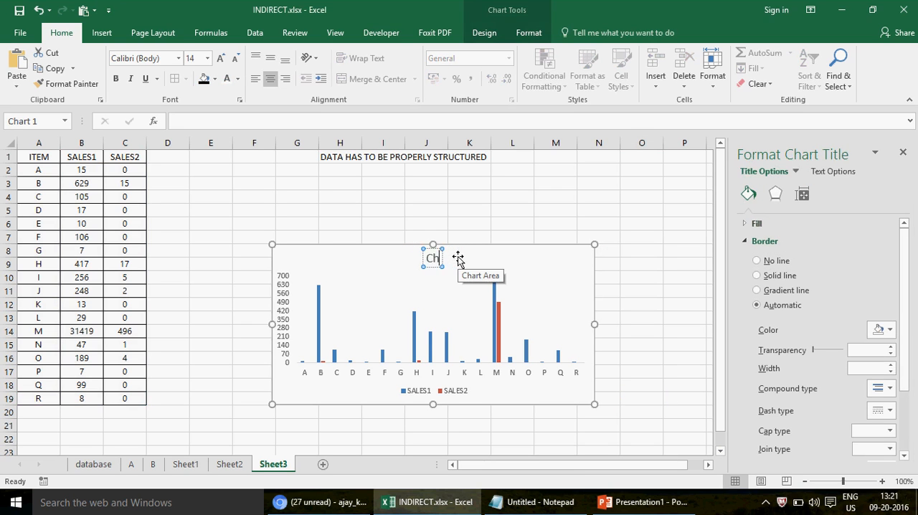
text(SALES)
click(649, 256)
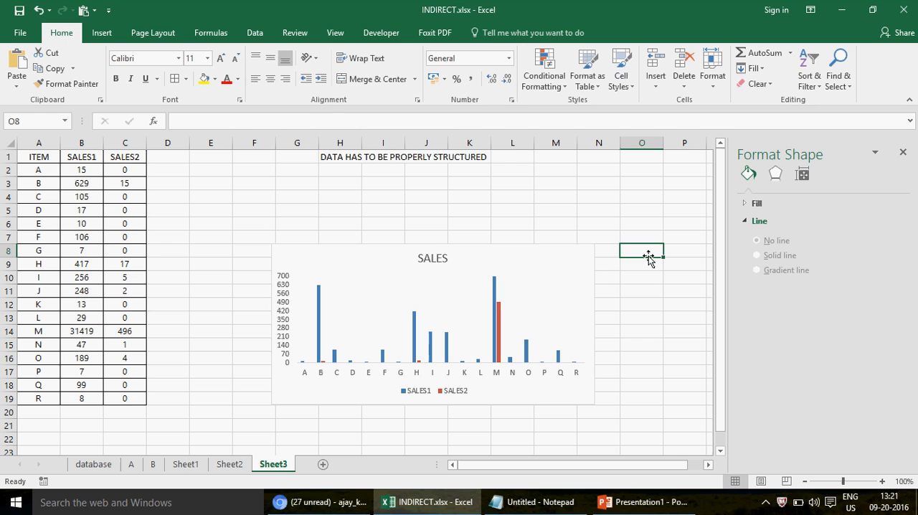
click(495, 294)
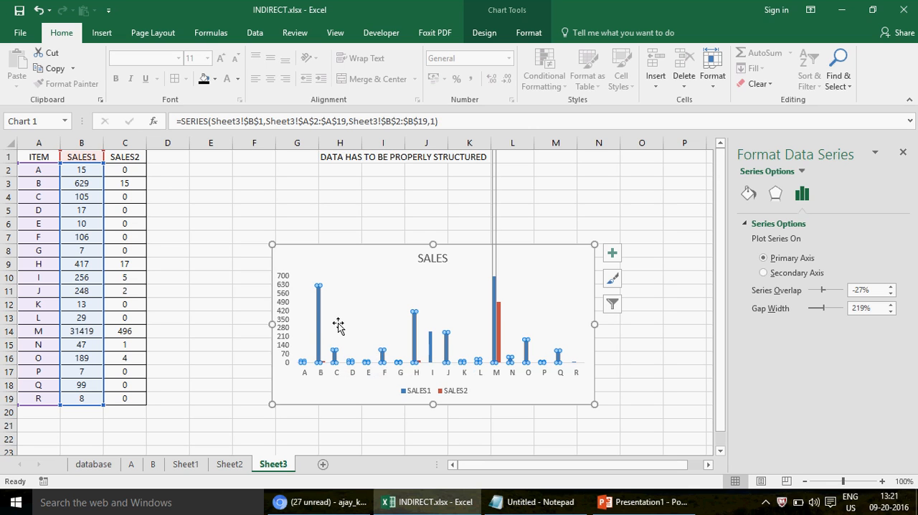
click(329, 204)
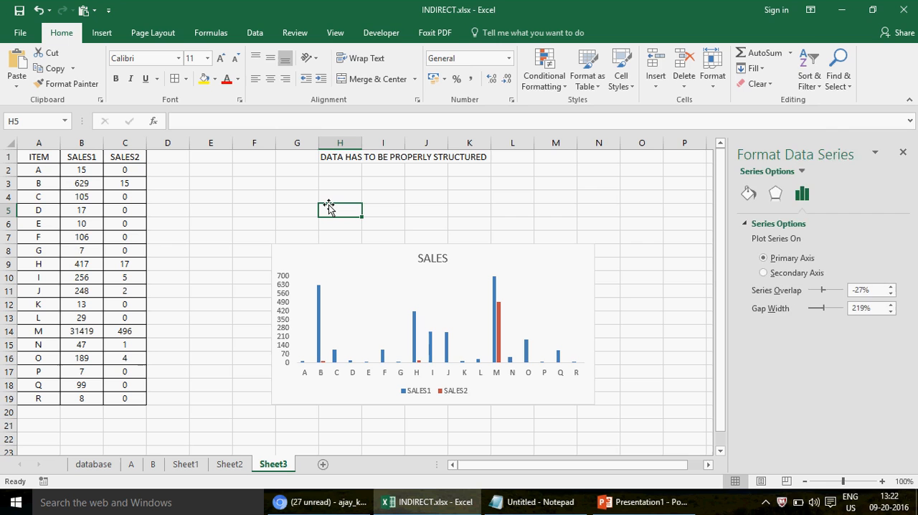
Move the SALES chart down so it begins at row 11, and copy it.
click(409, 244)
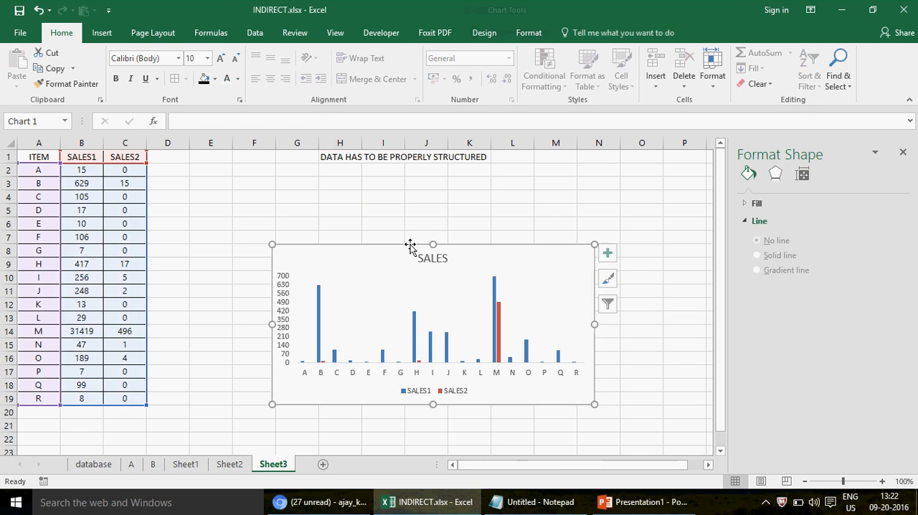
drag(410, 244, 414, 287)
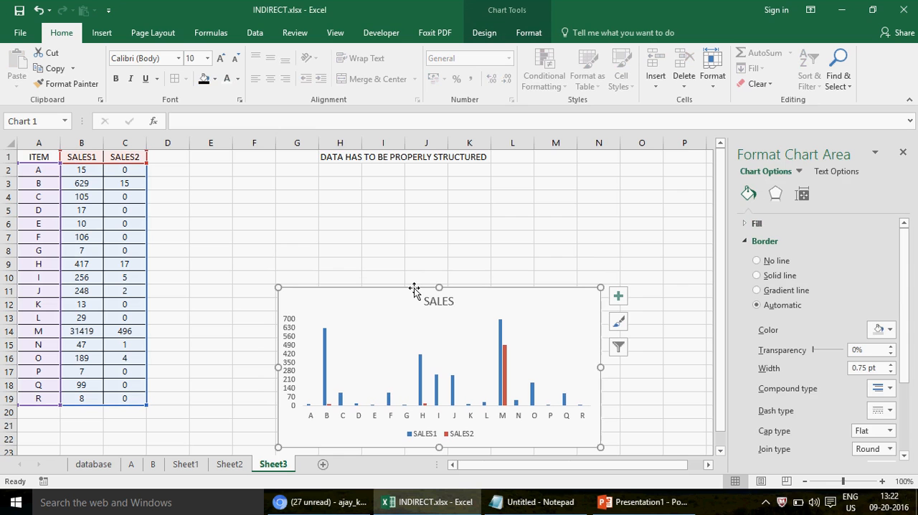
key(ctrl+c)
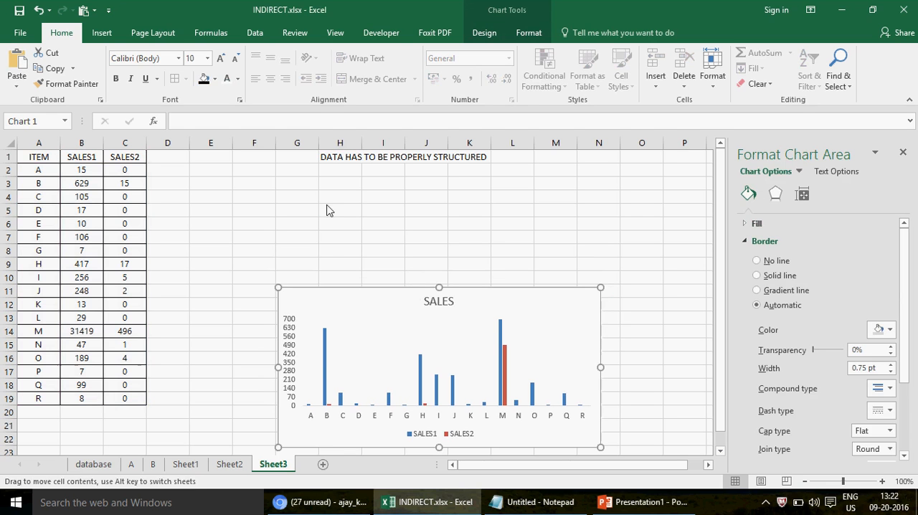